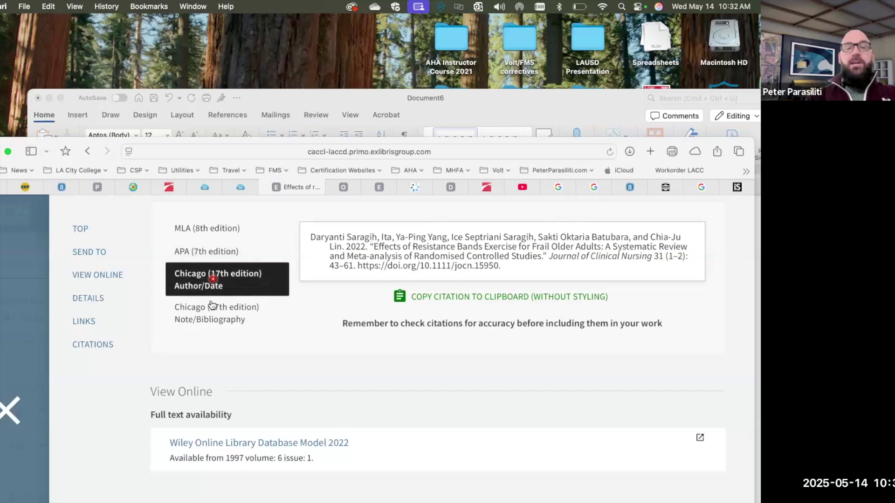
Step: Preview the article's Chicago, APA and MLA citations, and copy the APA (7th edition) version to the clipboard
{"action": "left_click", "coordinate": [210, 309]}
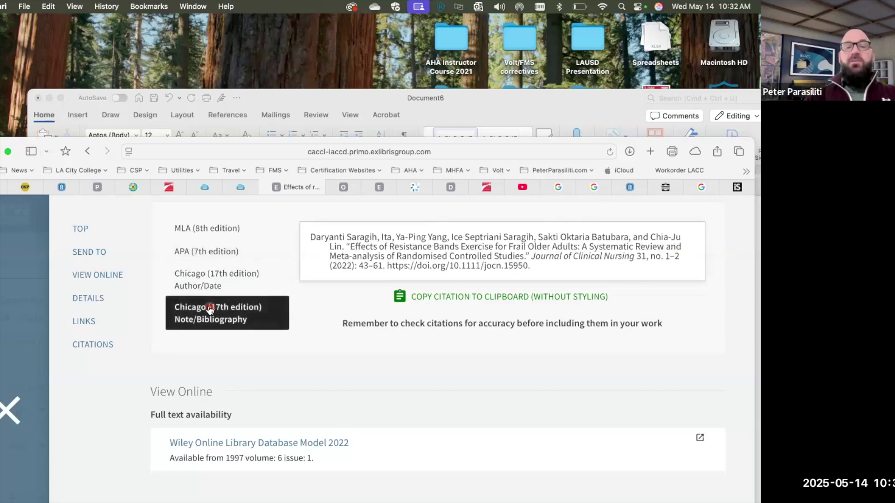
{"action": "left_click", "coordinate": [209, 275]}
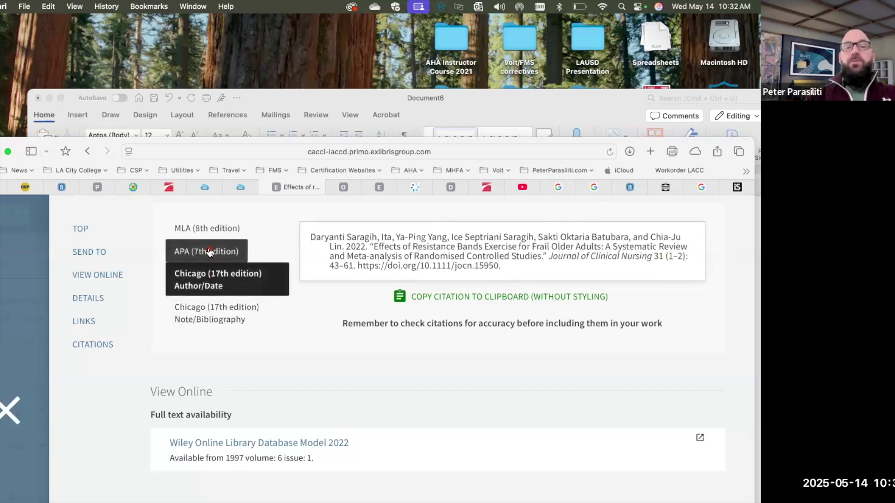
{"action": "left_click", "coordinate": [210, 253]}
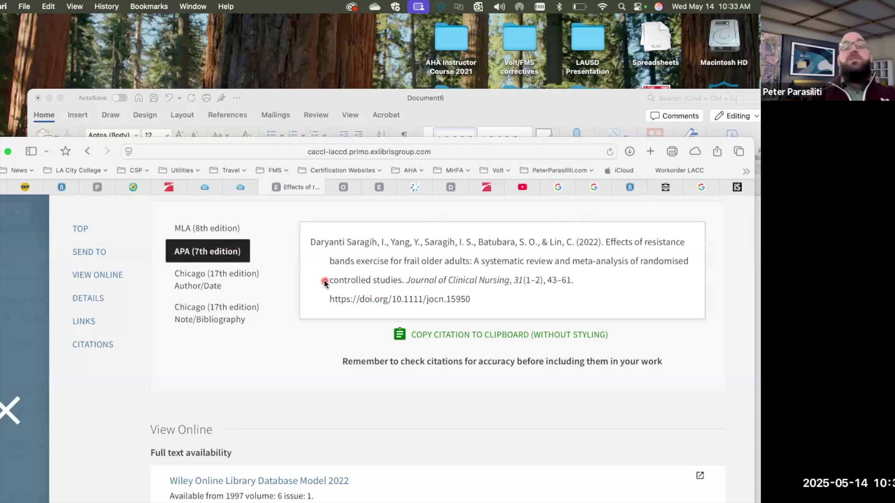
{"action": "left_click", "coordinate": [224, 229]}
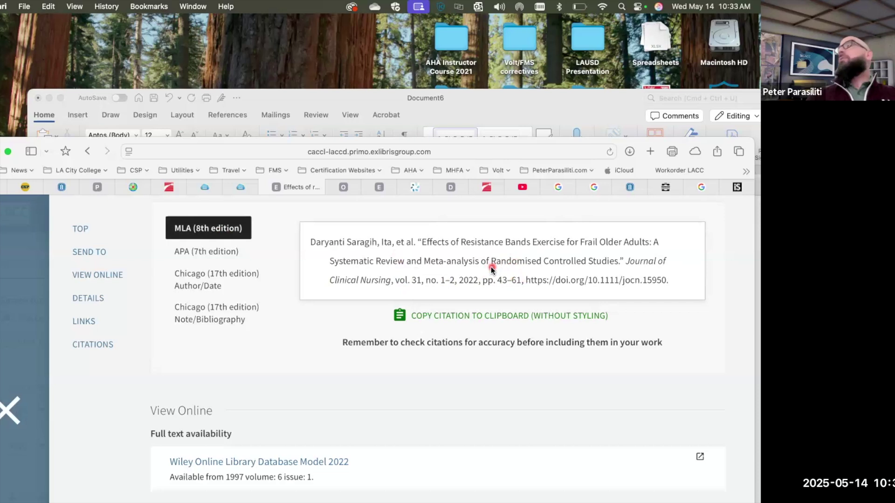
{"action": "left_click", "coordinate": [243, 252]}
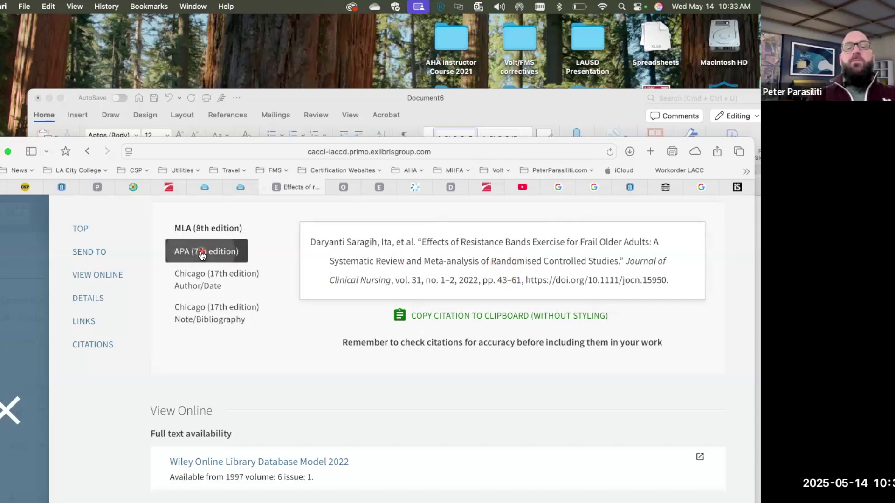
{"action": "left_click", "coordinate": [448, 338]}
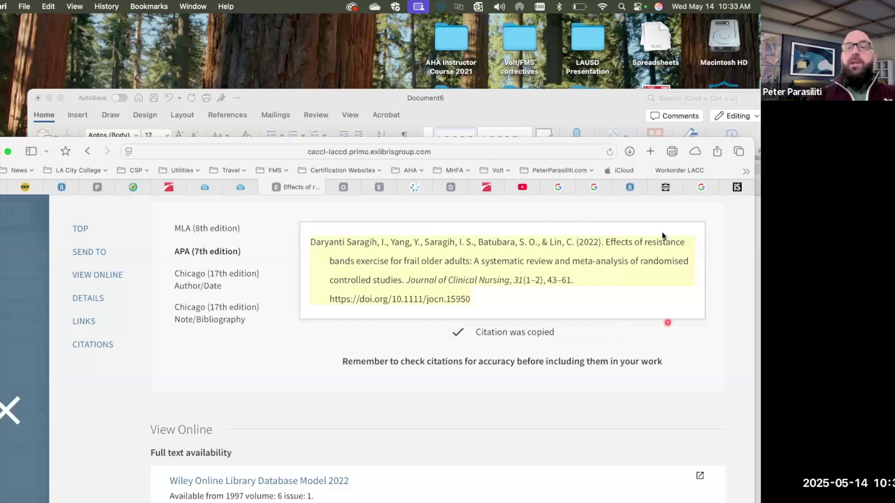
Step: Switch to the Word document and paste the copied citation as a new entry above the 2015 reference, separated by a blank line
{"action": "left_click", "coordinate": [608, 117]}
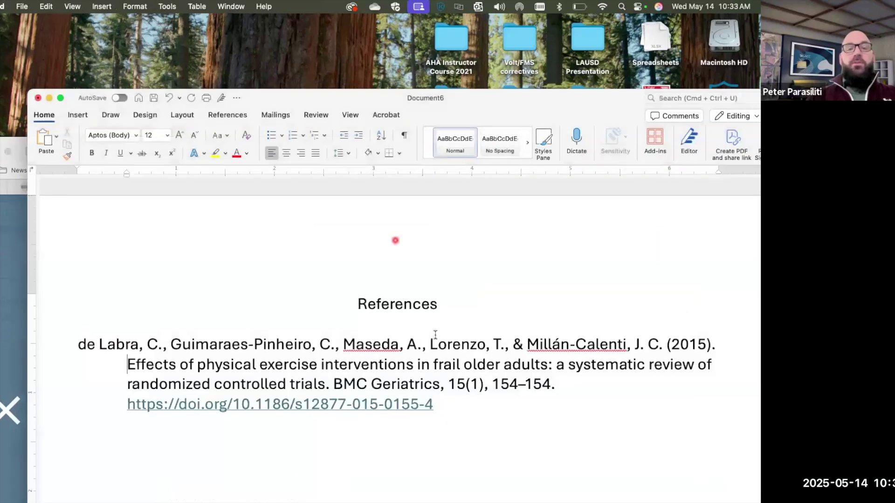
{"action": "left_click", "coordinate": [458, 415]}
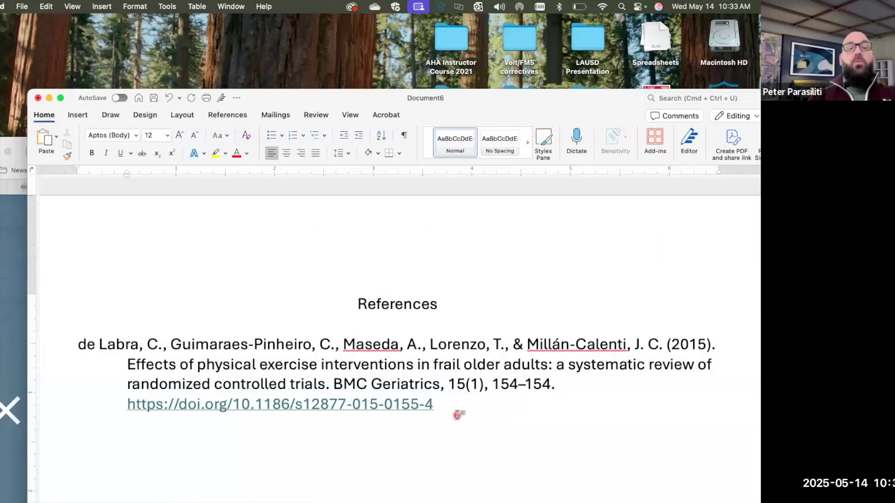
{"action": "left_click_drag", "start_coordinate": [608, 99], "coordinate": [603, 141]}
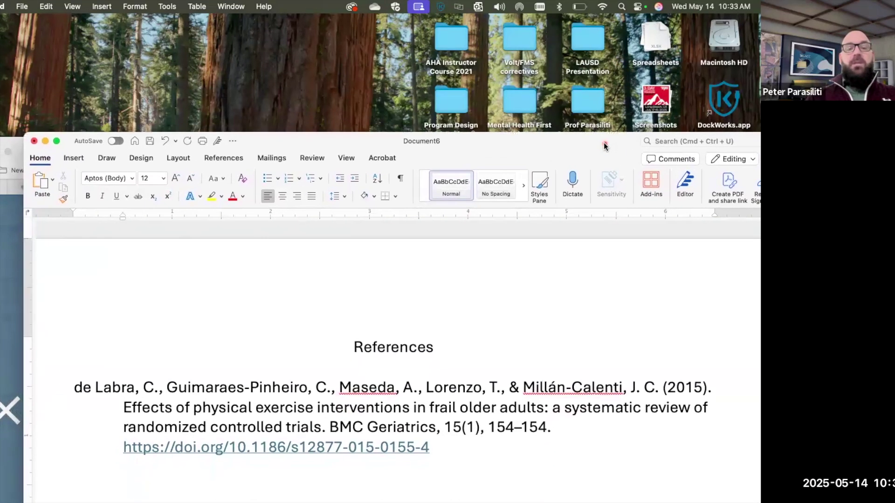
{"action": "left_click", "coordinate": [73, 388]}
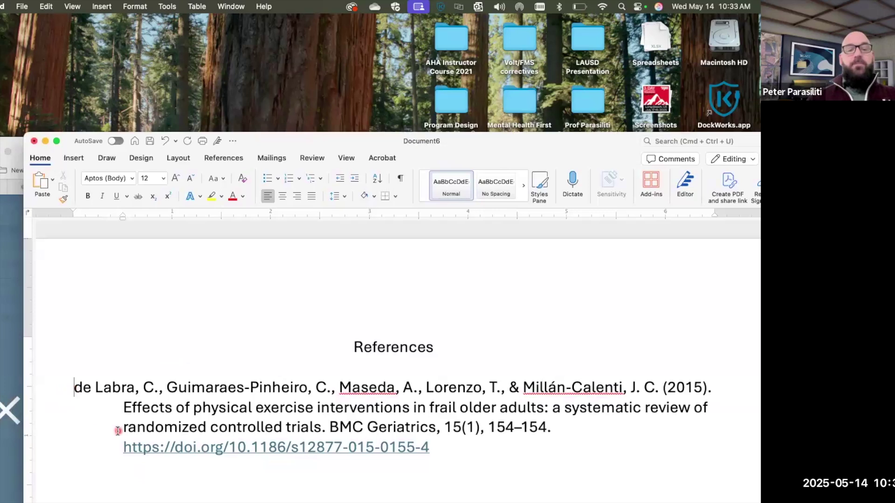
{"action": "key", "text": "Return"}
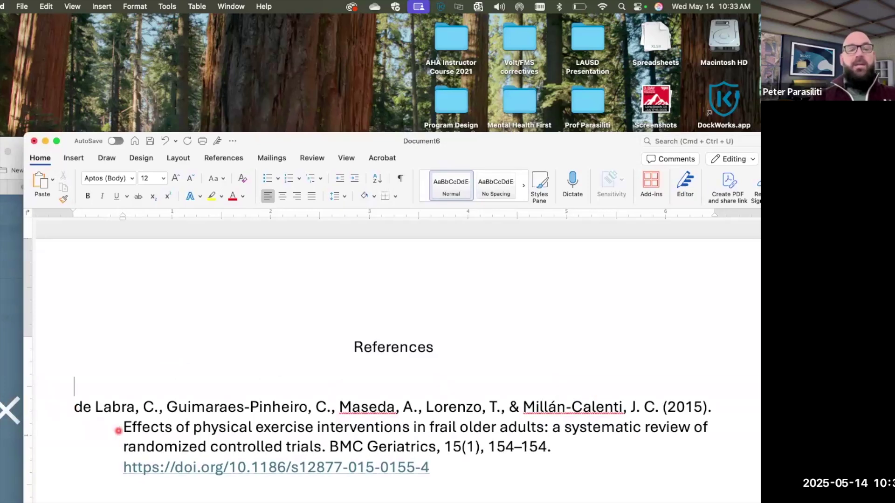
{"action": "type", "text": "Daryanti Saragih, I., Yang, Y., Saragih, I. S., Batubara, S. O., & Lin, C. (2022). Effects of resistance bands exercise for frail older adults: A systematic review and meta-analysis of randomised controlled studies. Journal of Clinical Nursing, 31(1–2), 43–61. https://doi.org/10.1111/jocn.15950"}
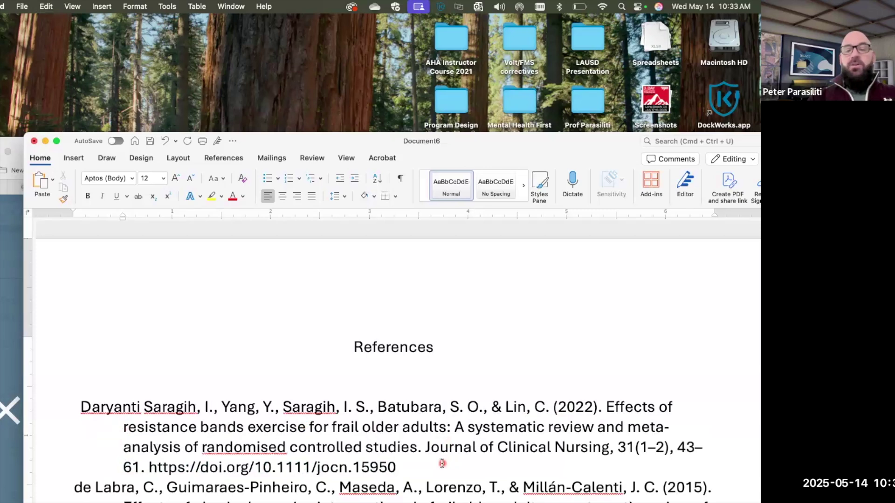
{"action": "key", "text": "Return"}
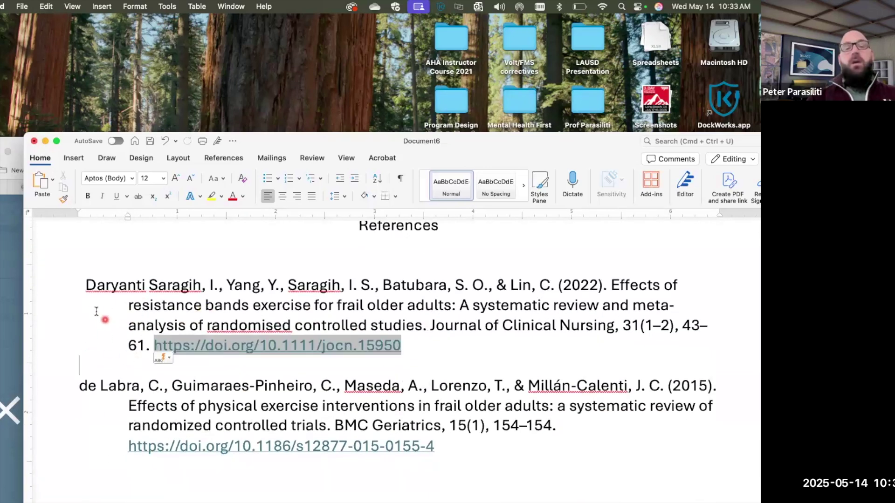
Step: Pull the new reference's hanging indent back to the margin, and restore it to 0.5 inch
{"action": "left_click_drag", "start_coordinate": [204, 285], "coordinate": [86, 285]}
{"action": "left_click", "coordinate": [131, 321]}
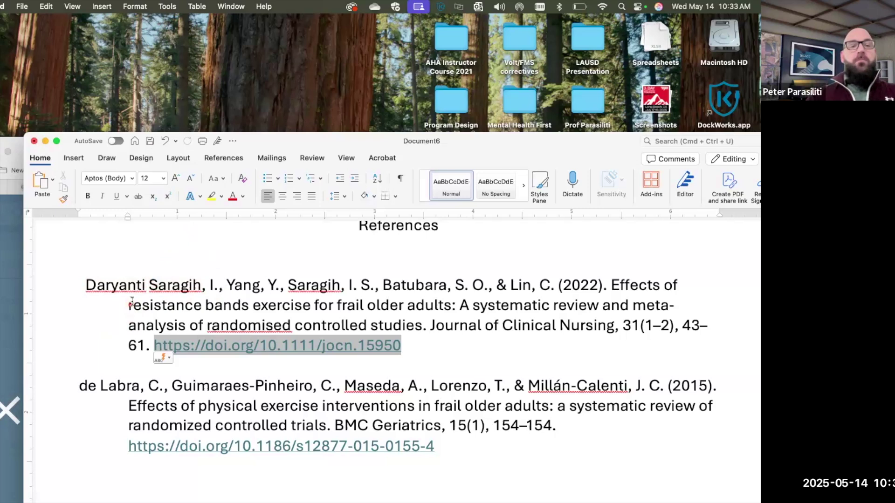
{"action": "left_click_drag", "start_coordinate": [127, 214], "coordinate": [79, 221]}
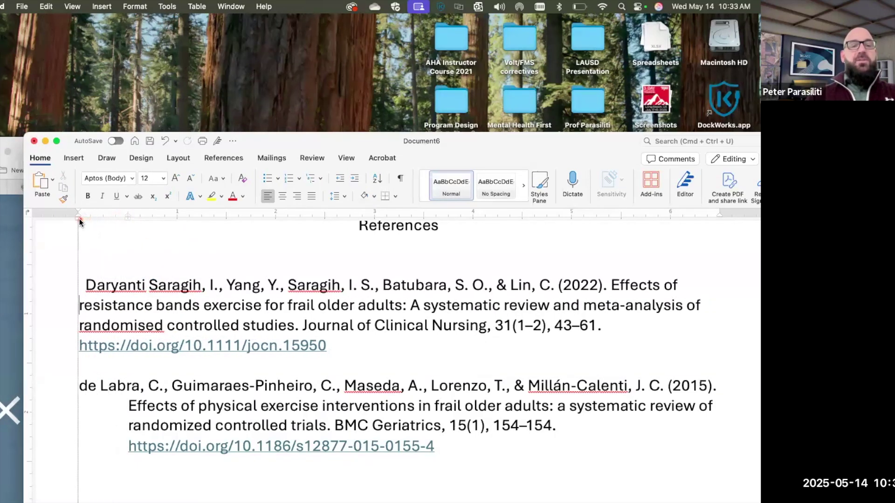
{"action": "left_click_drag", "start_coordinate": [79, 219], "coordinate": [129, 218]}
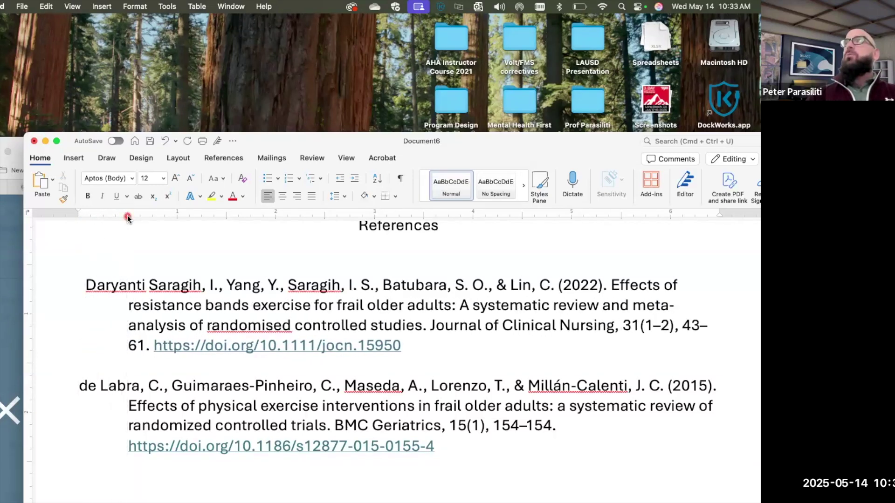
Step: Remove the leading space before the new reference so its first line starts flush with the margin
{"action": "left_click", "coordinate": [162, 264]}
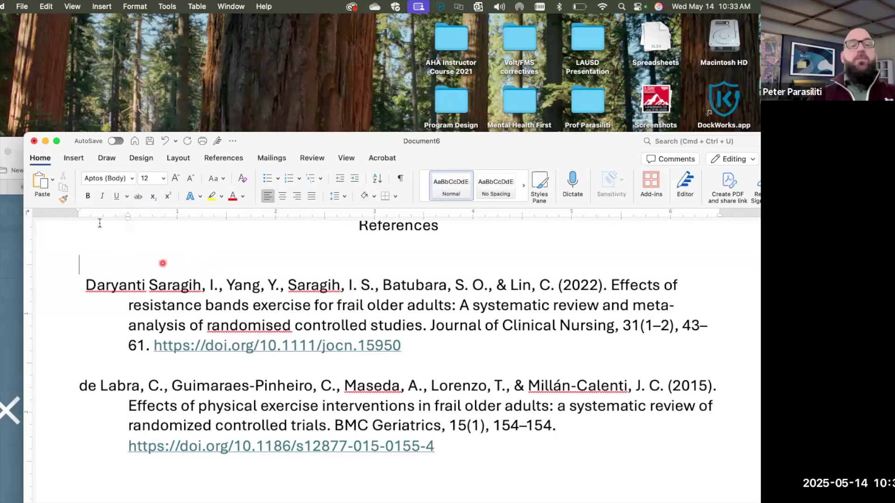
{"action": "double_click", "coordinate": [114, 285]}
{"action": "left_click", "coordinate": [80, 265]}
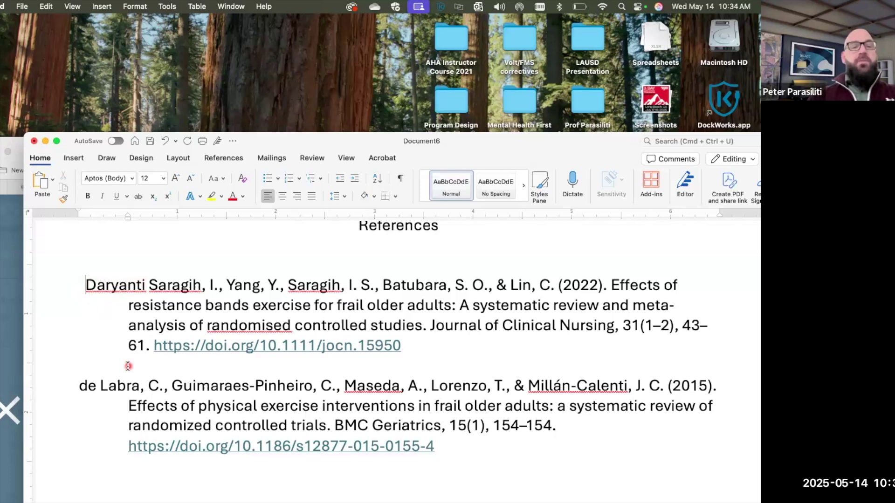
{"action": "key", "text": "Tab"}
{"action": "key", "text": "BackSpace"}
{"action": "key", "text": "BackSpace"}
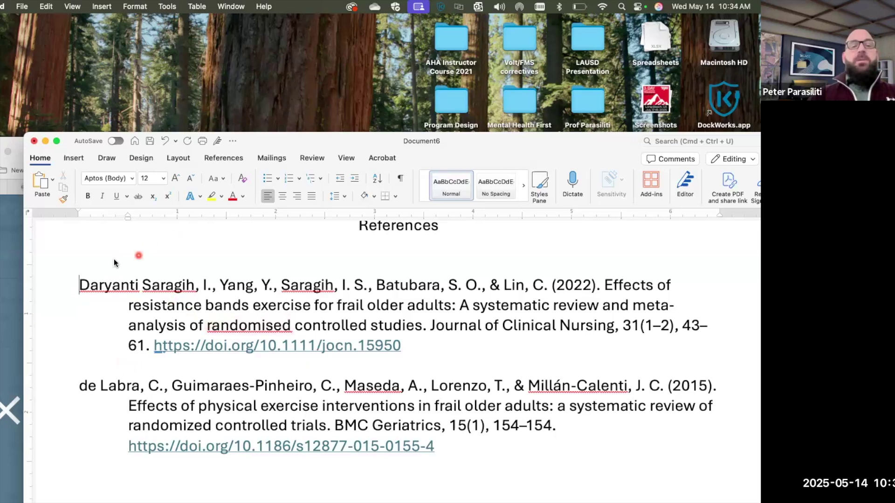
Step: Set the line spacing of the References heading and both reference entries to 2.0
{"action": "scroll", "coordinate": [100, 244], "scroll_direction": "up", "scroll_amount": 1}
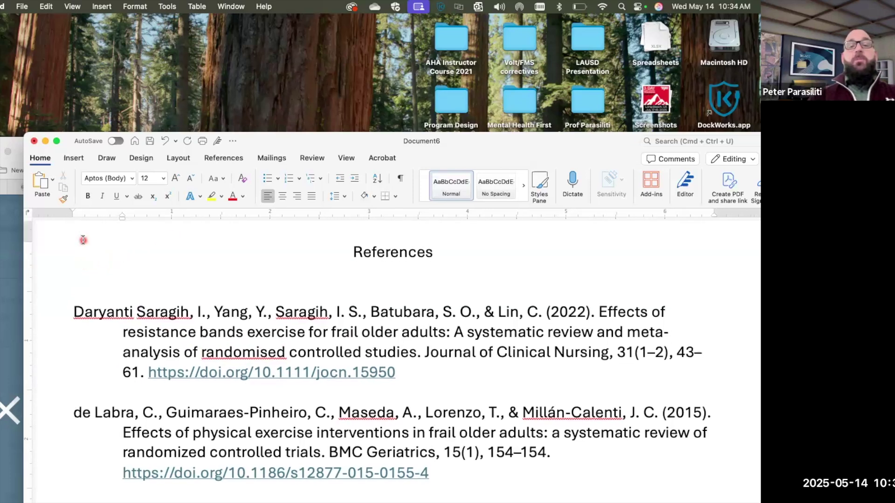
{"action": "left_click_drag", "start_coordinate": [433, 269], "coordinate": [530, 477]}
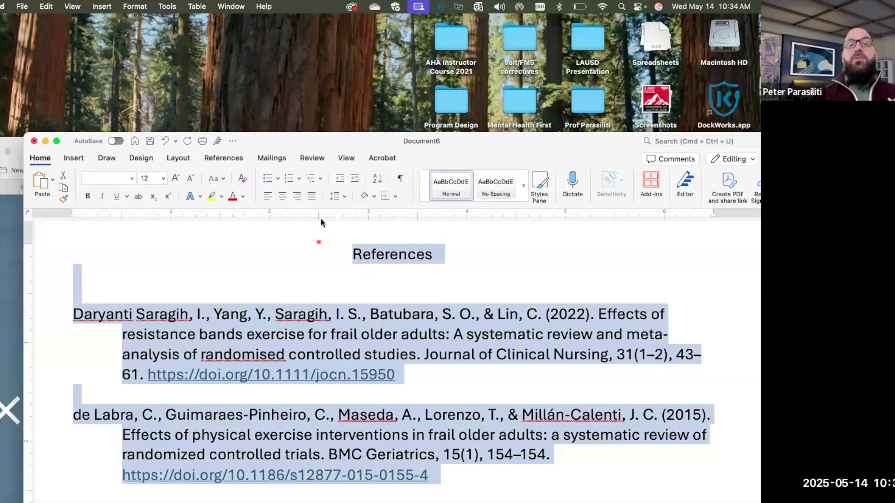
{"action": "left_click", "coordinate": [342, 199]}
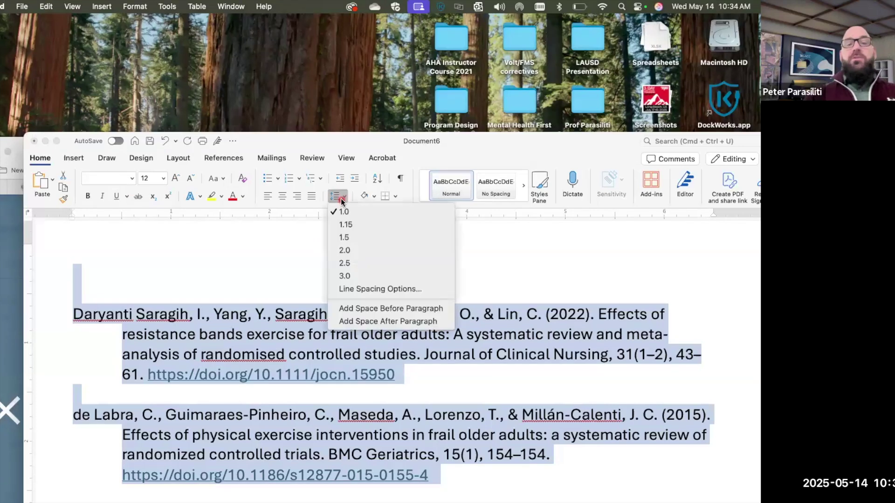
{"action": "left_click", "coordinate": [349, 250]}
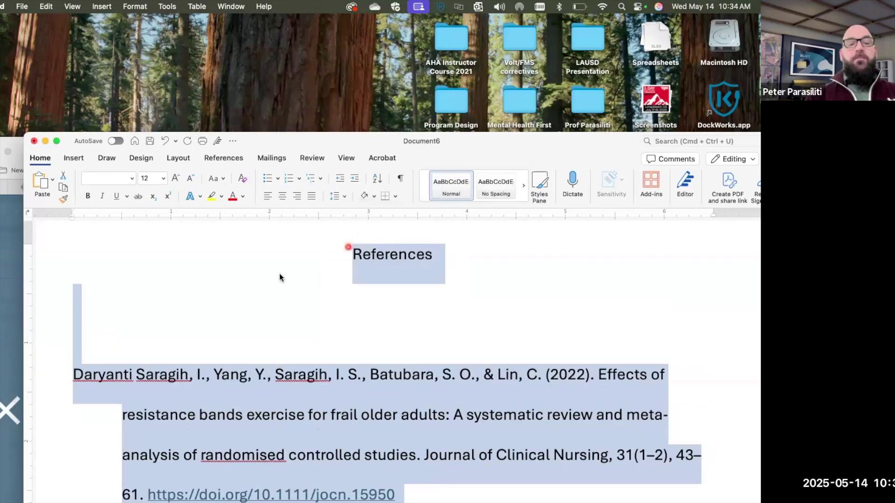
Step: Delete the blank lines between the References heading and the first entry, and make the heading bold
{"action": "left_click", "coordinate": [290, 320]}
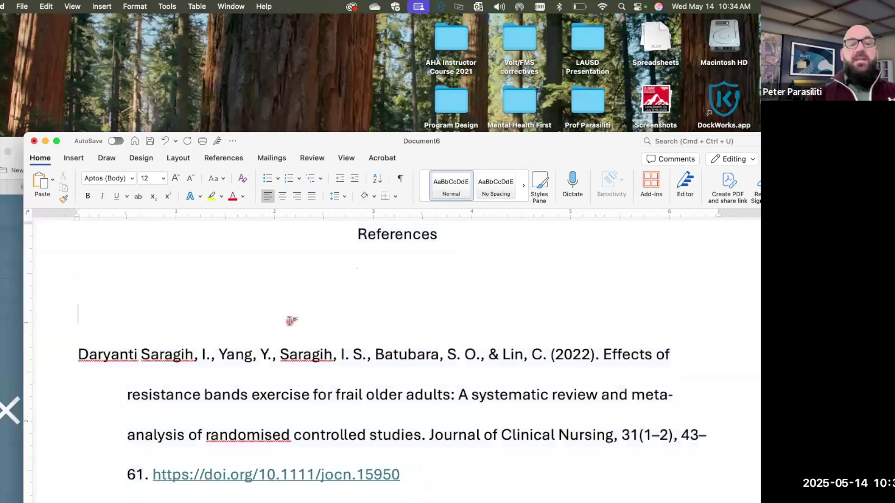
{"action": "key", "text": "BackSpace"}
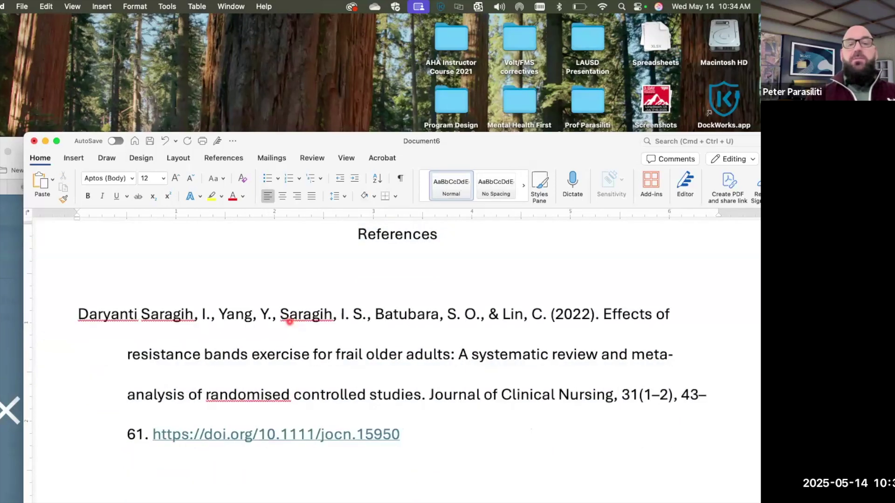
{"action": "key", "text": "BackSpace"}
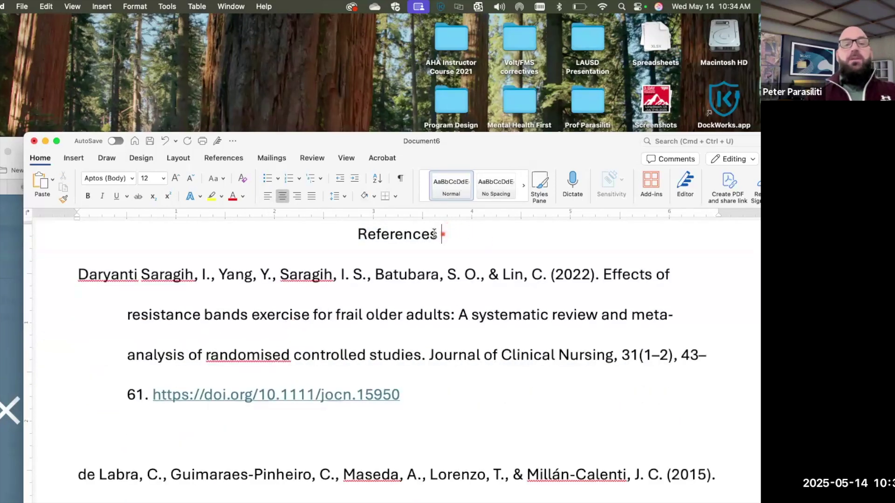
{"action": "left_click_drag", "start_coordinate": [440, 233], "coordinate": [301, 231]}
{"action": "left_click", "coordinate": [89, 196]}
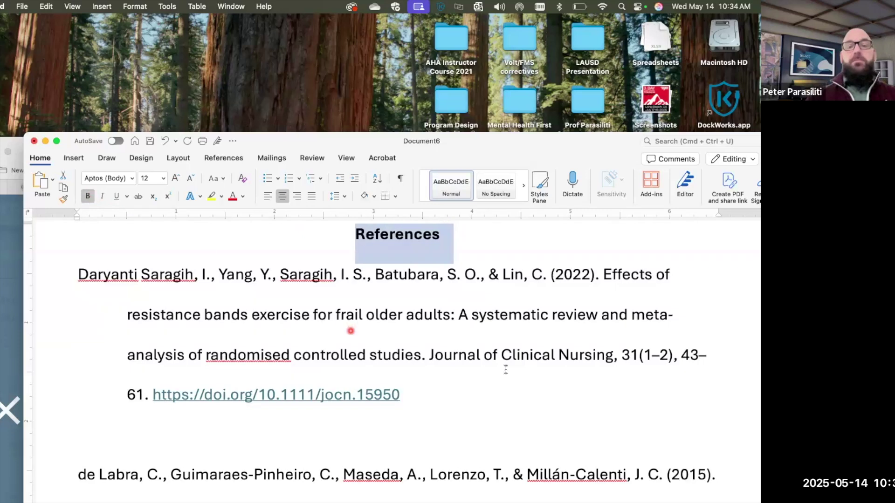
Step: Delete the blank line between the two reference entries and review the page's spacing
{"action": "scroll", "coordinate": [506, 369], "scroll_direction": "down", "scroll_amount": 1}
{"action": "scroll", "coordinate": [506, 370], "scroll_direction": "down", "scroll_amount": 2}
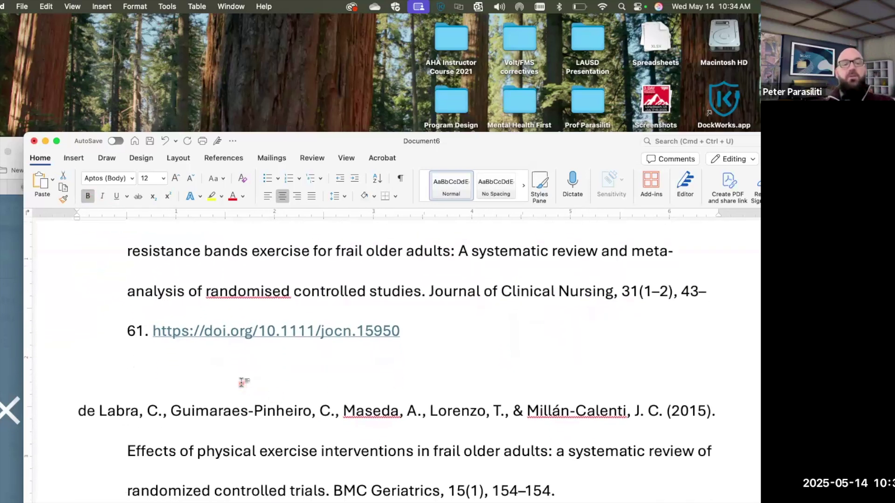
{"action": "left_click", "coordinate": [242, 382]}
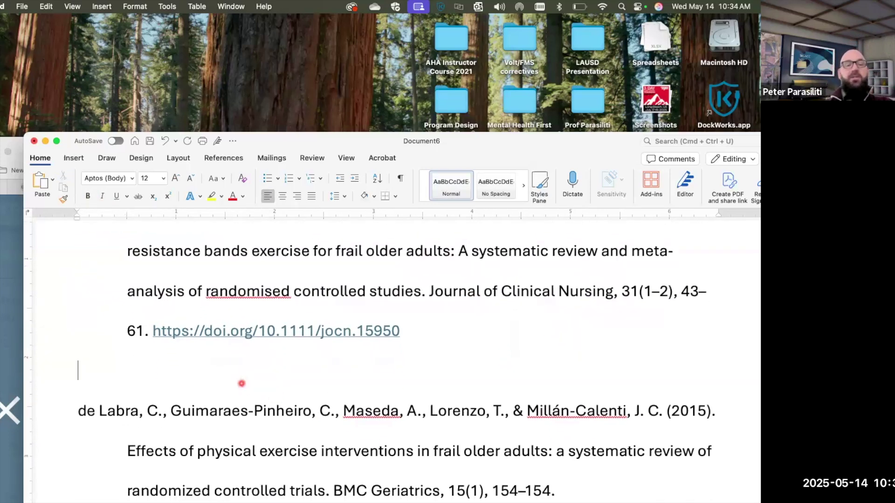
{"action": "key", "text": "BackSpace"}
{"action": "scroll", "coordinate": [488, 249], "scroll_direction": "down", "scroll_amount": 2}
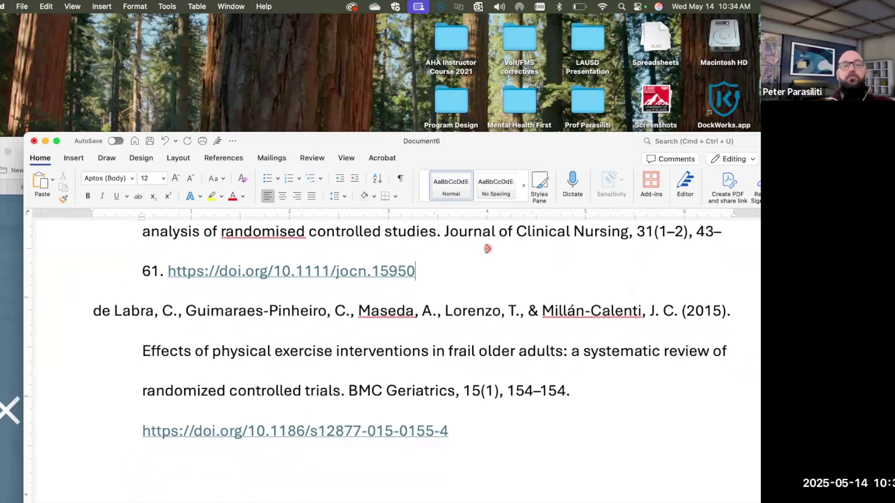
{"action": "scroll", "coordinate": [487, 248], "scroll_direction": "up", "scroll_amount": 5}
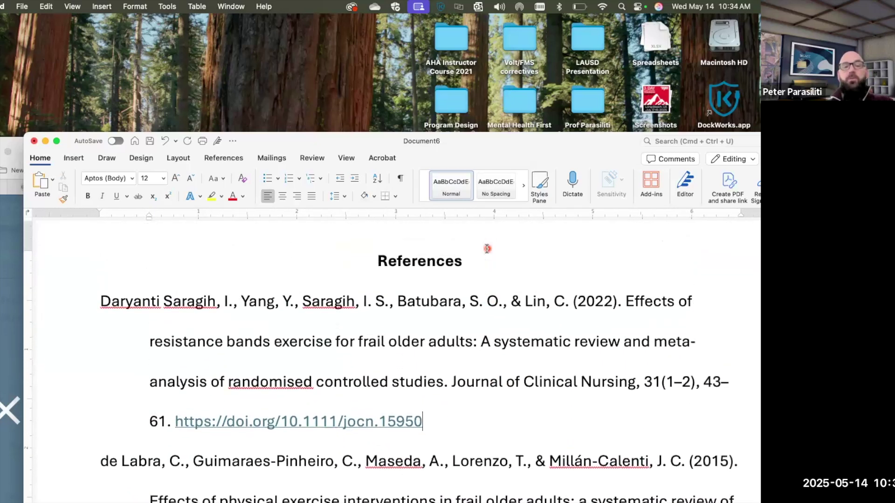
{"action": "scroll", "coordinate": [485, 385], "scroll_direction": "down", "scroll_amount": 1}
{"action": "scroll", "coordinate": [485, 386], "scroll_direction": "down", "scroll_amount": 2}
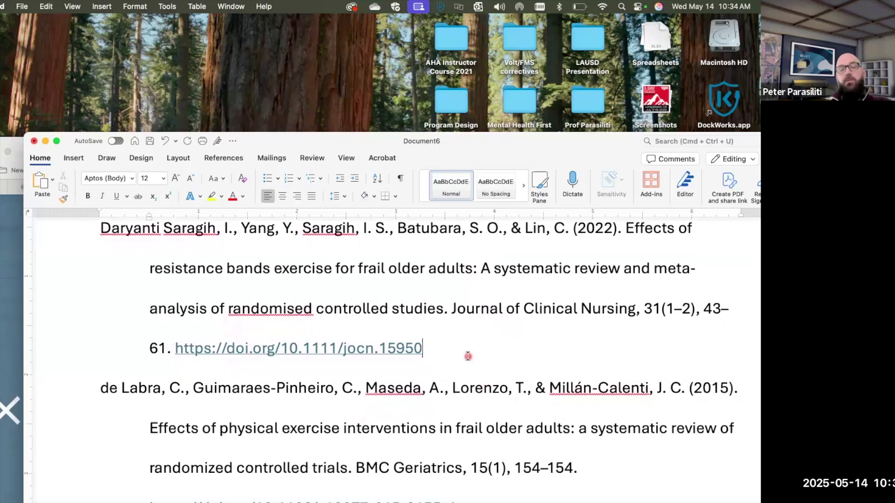
Step: Reinsert a blank line after the first reference's DOI link and look over the reference list
{"action": "key", "text": "Return"}
{"action": "scroll", "coordinate": [498, 353], "scroll_direction": "up", "scroll_amount": 4}
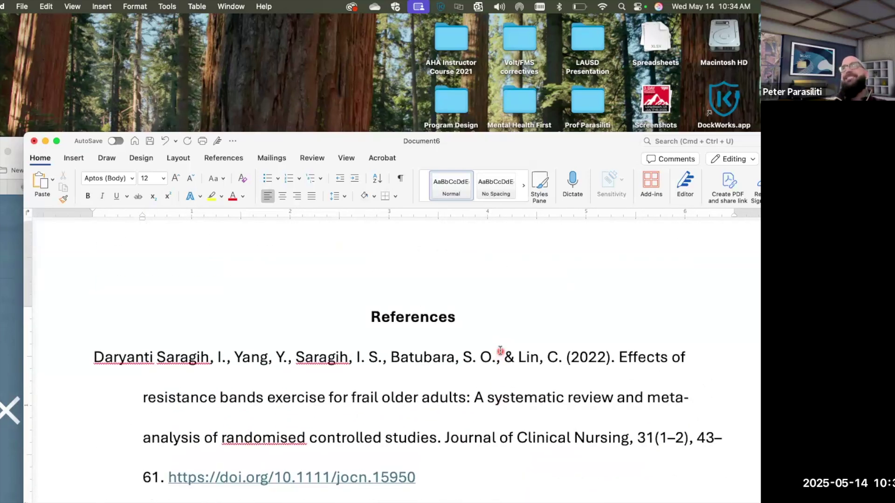
{"action": "scroll", "coordinate": [500, 351], "scroll_direction": "down", "scroll_amount": 9}
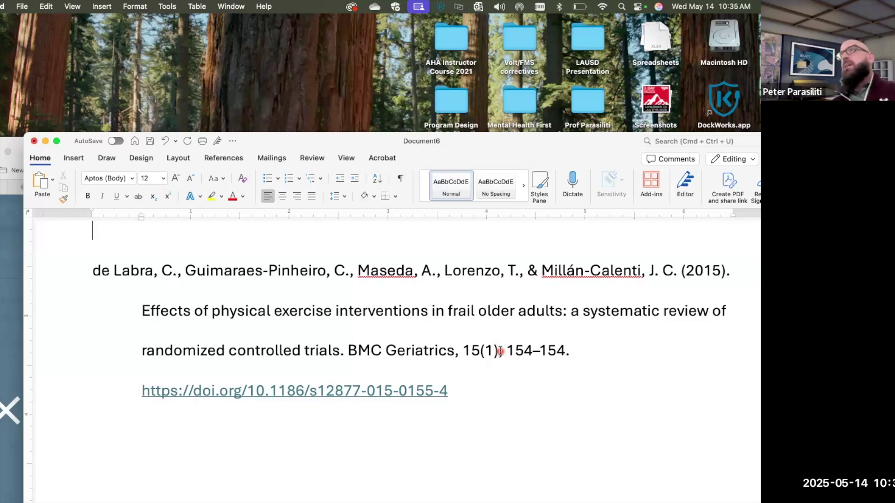
{"action": "scroll", "coordinate": [500, 352], "scroll_direction": "up", "scroll_amount": 8}
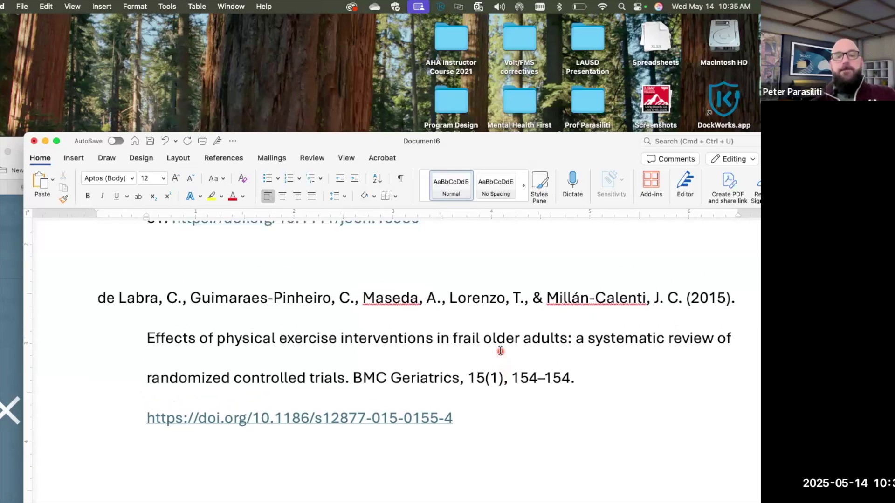
Step: Switch to Safari, open the bookmarked Purdue Writing Lab page "In-Text Citations: Author/Authors" and raise the browser window to show more of it
{"action": "scroll", "coordinate": [500, 352], "scroll_direction": "up", "scroll_amount": 2}
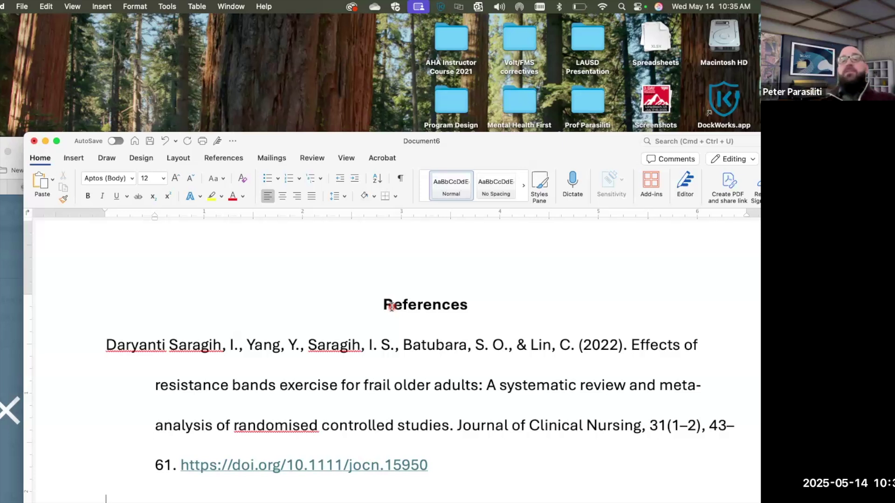
{"action": "left_click", "coordinate": [17, 289]}
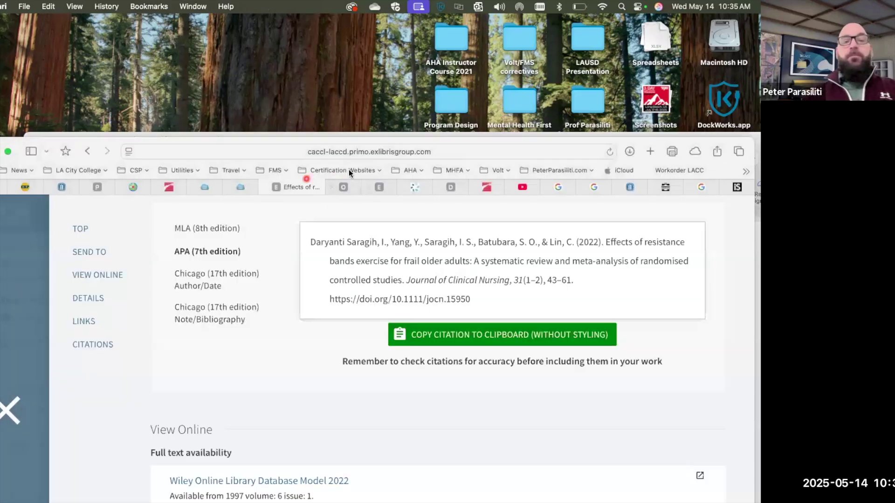
{"action": "left_click", "coordinate": [451, 186]}
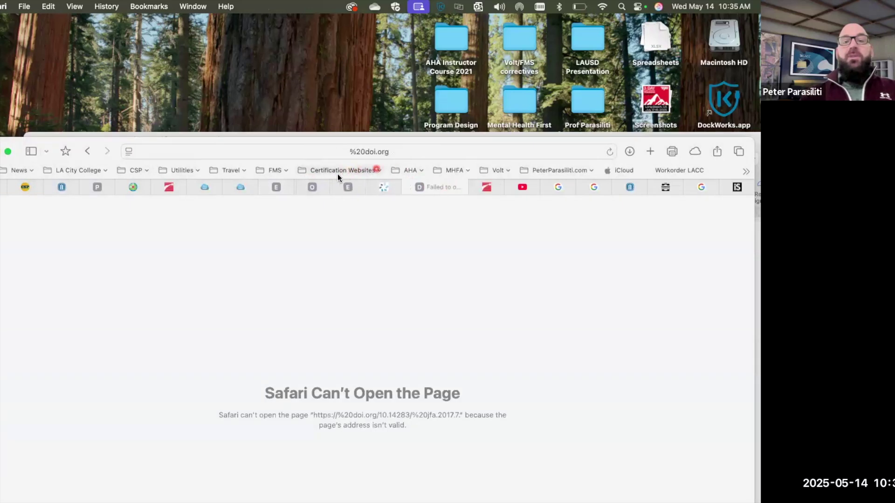
{"action": "left_click", "coordinate": [136, 171]}
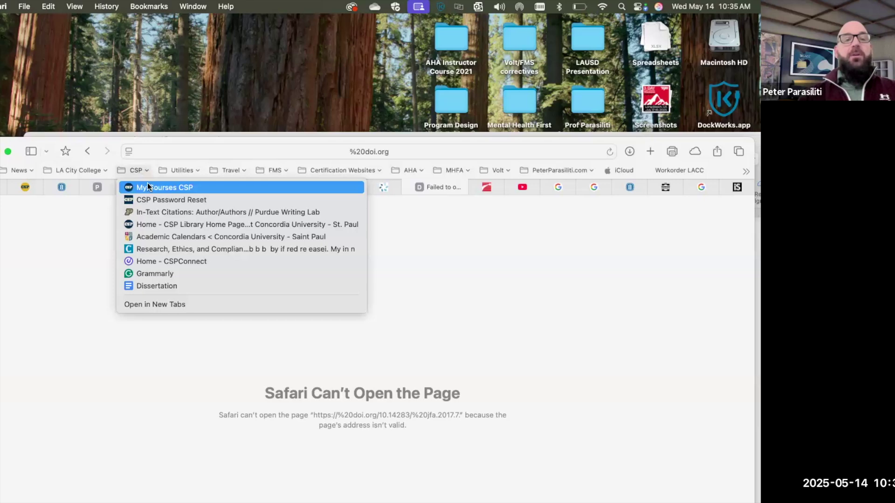
{"action": "left_click", "coordinate": [156, 216]}
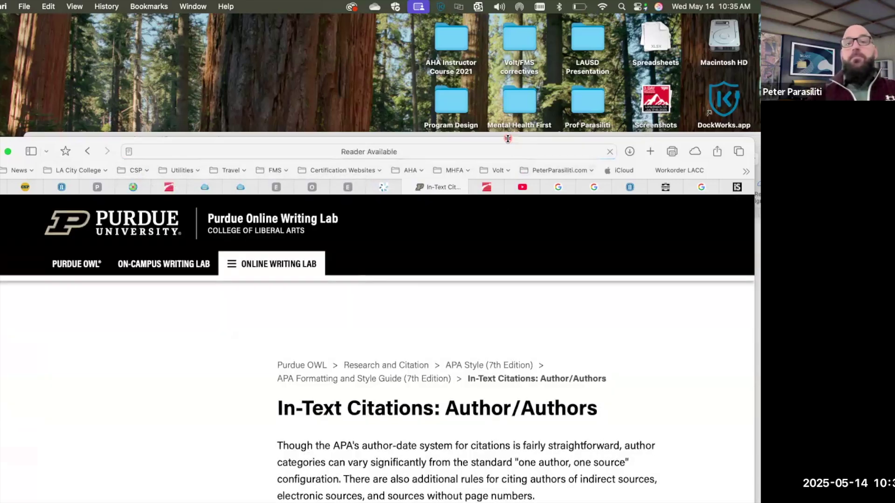
{"action": "left_click_drag", "start_coordinate": [505, 98], "coordinate": [502, 59]}
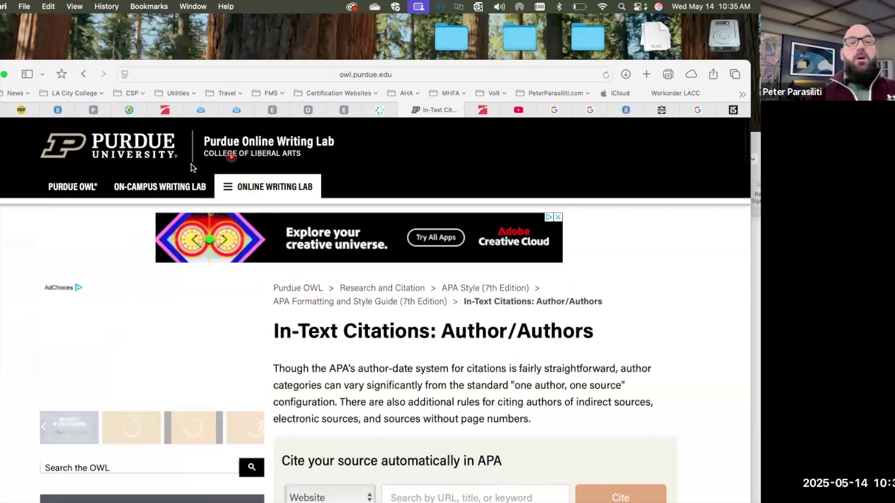
Step: Examine the in-text citation rules and examples for works by one author, two authors, and three or more authors
{"action": "scroll", "coordinate": [155, 278], "scroll_direction": "down", "scroll_amount": 5}
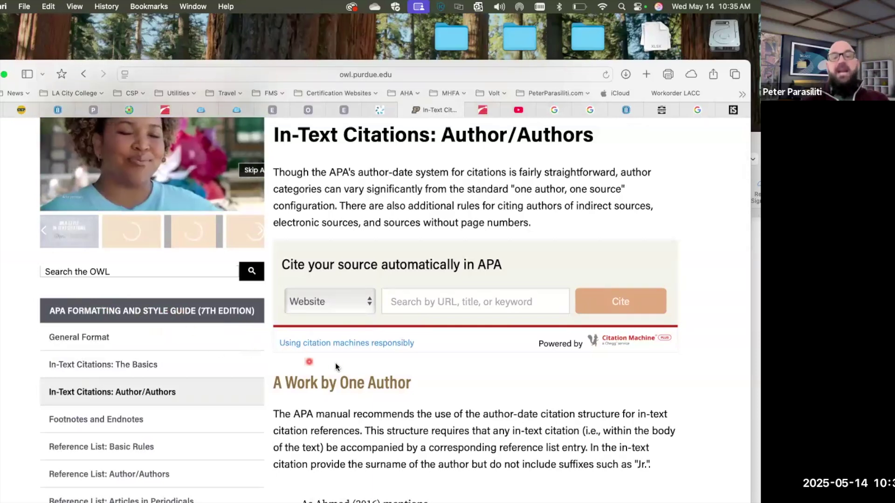
{"action": "scroll", "coordinate": [335, 363], "scroll_direction": "down", "scroll_amount": 1}
{"action": "scroll", "coordinate": [335, 363], "scroll_direction": "down", "scroll_amount": 5}
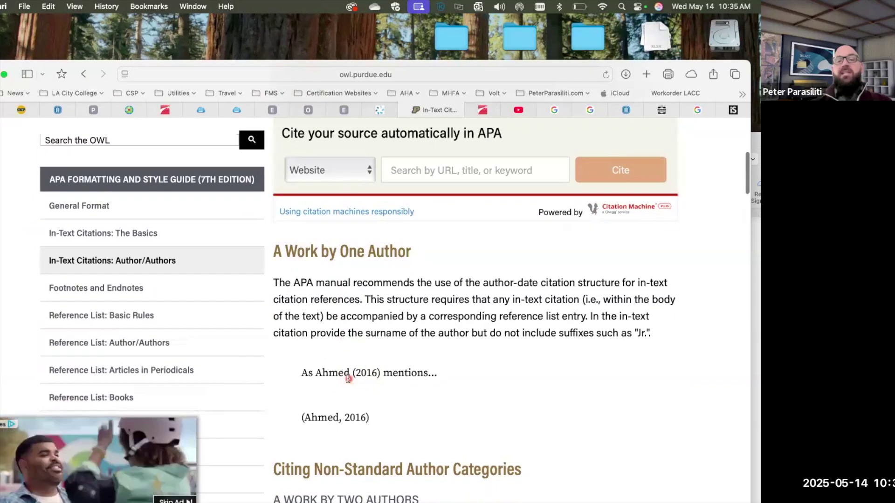
{"action": "scroll", "coordinate": [348, 381], "scroll_direction": "down", "scroll_amount": 1}
{"action": "scroll", "coordinate": [390, 406], "scroll_direction": "down", "scroll_amount": 6}
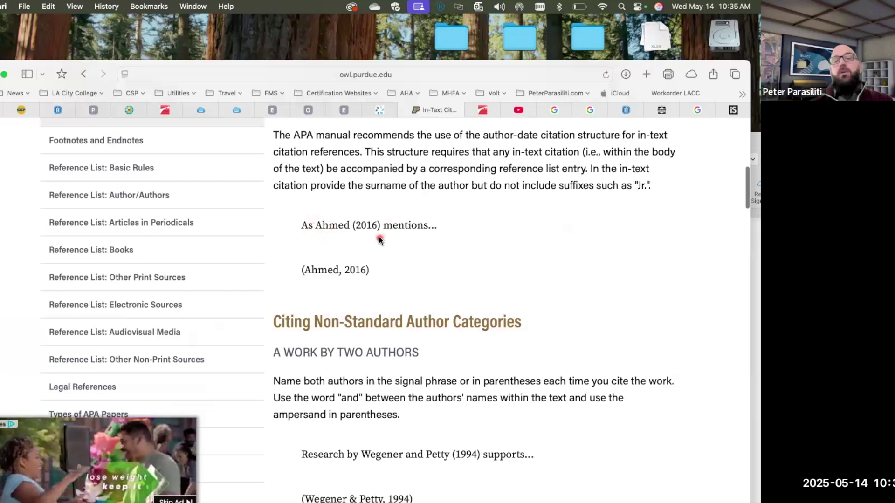
{"action": "scroll", "coordinate": [379, 236], "scroll_direction": "up", "scroll_amount": 1}
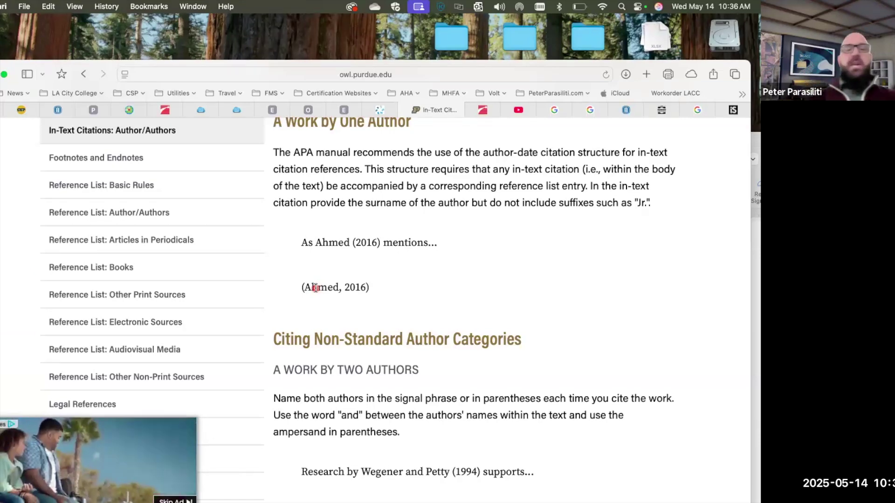
{"action": "scroll", "coordinate": [438, 271], "scroll_direction": "down", "scroll_amount": 4}
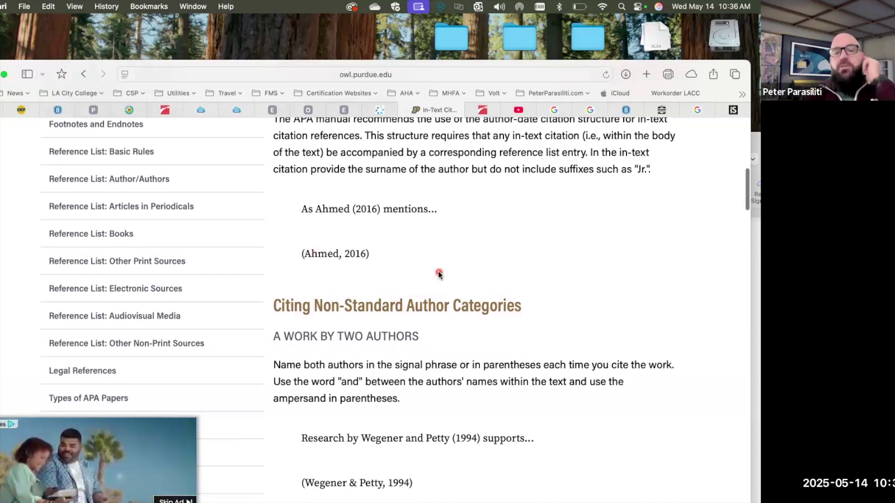
{"action": "scroll", "coordinate": [438, 272], "scroll_direction": "down", "scroll_amount": 8}
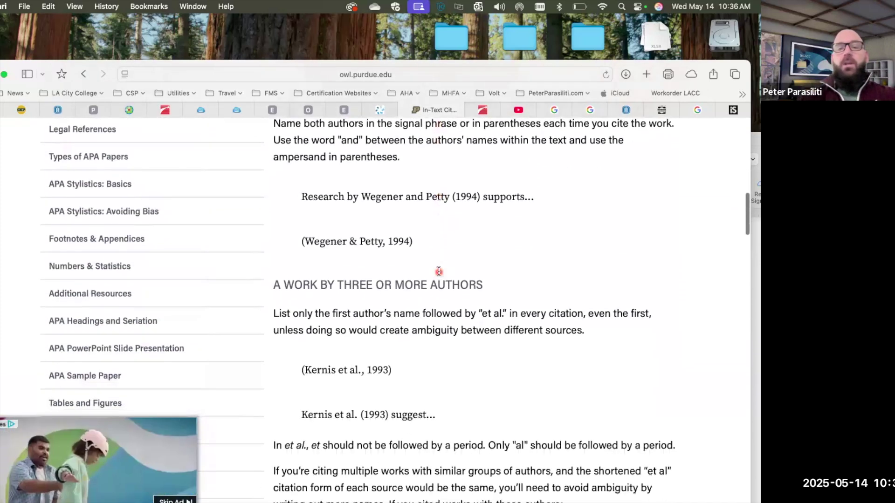
{"action": "scroll", "coordinate": [421, 307], "scroll_direction": "down", "scroll_amount": 1}
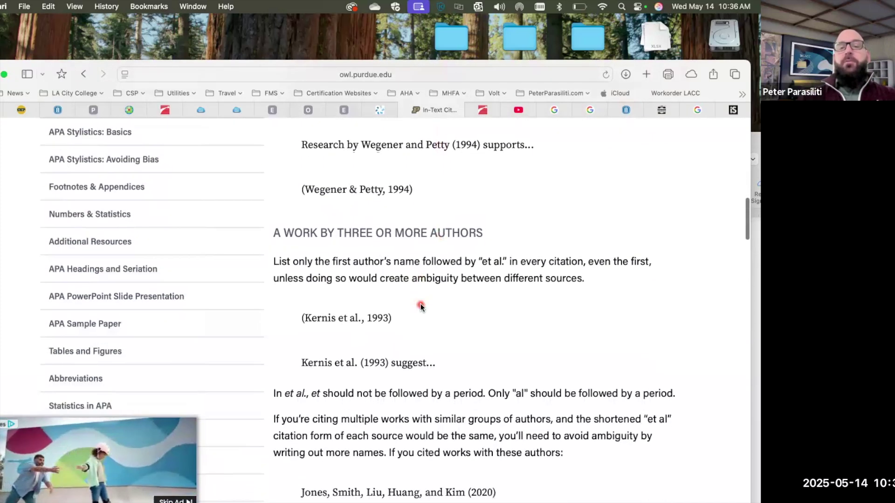
{"action": "scroll", "coordinate": [443, 294], "scroll_direction": "up", "scroll_amount": 5}
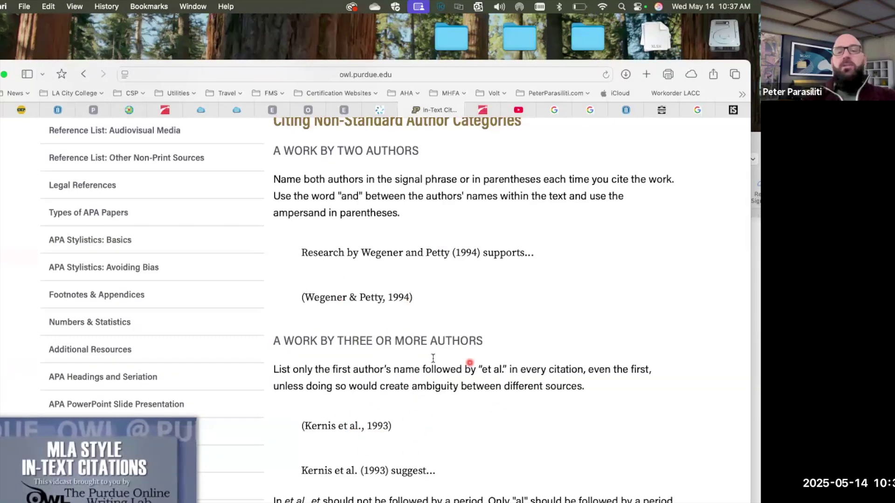
Step: Read the guidance on avoiding et al. ambiguity, unknown authors, organizations as authors, and two or more works in the same parentheses
{"action": "scroll", "coordinate": [471, 361], "scroll_direction": "down", "scroll_amount": 10}
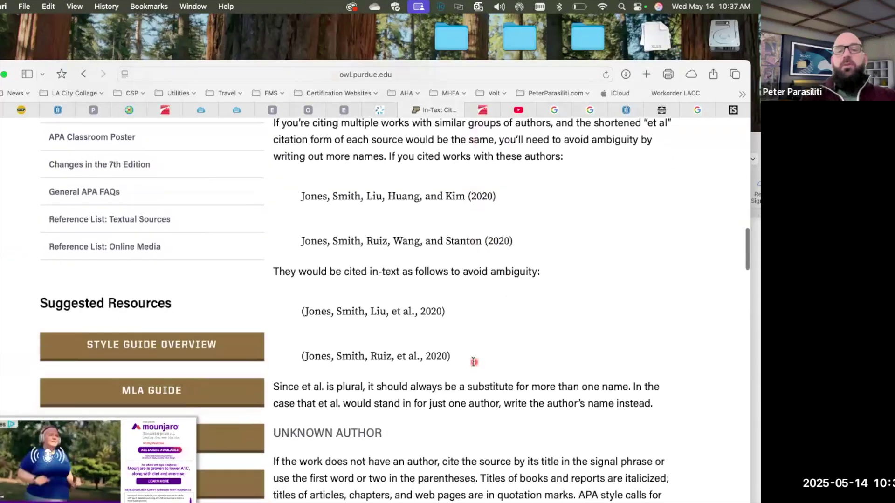
{"action": "scroll", "coordinate": [474, 362], "scroll_direction": "down", "scroll_amount": 6}
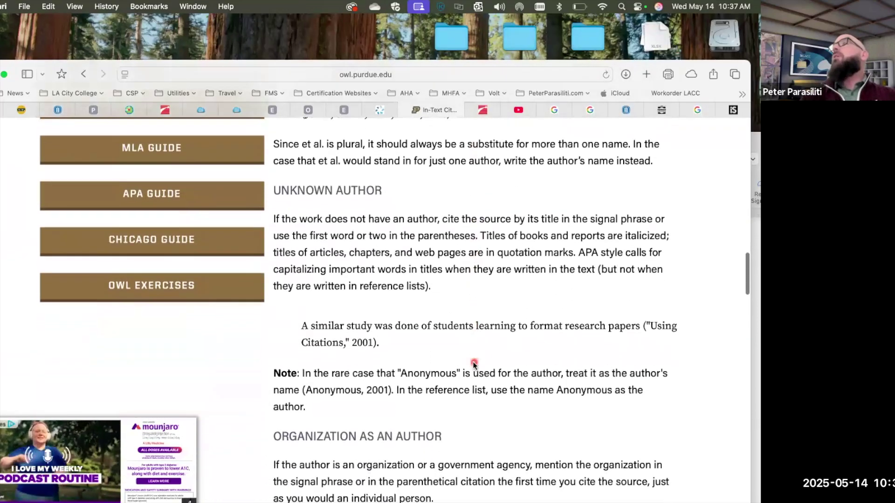
{"action": "scroll", "coordinate": [474, 363], "scroll_direction": "down", "scroll_amount": 7}
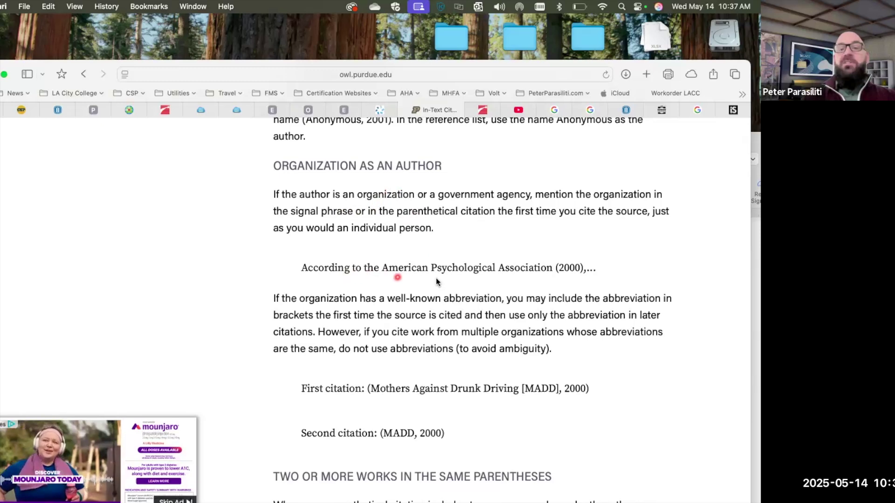
{"action": "scroll", "coordinate": [543, 296], "scroll_direction": "down", "scroll_amount": 1}
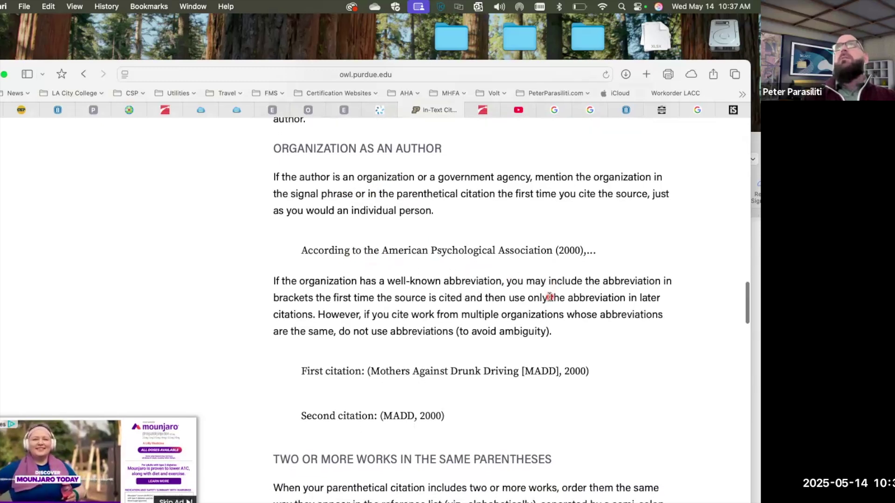
{"action": "scroll", "coordinate": [550, 297], "scroll_direction": "down", "scroll_amount": 5}
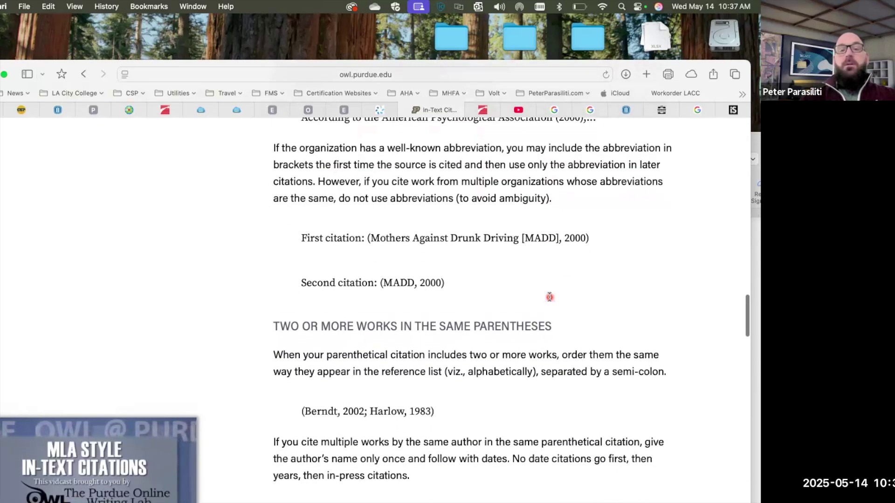
{"action": "scroll", "coordinate": [548, 295], "scroll_direction": "up", "scroll_amount": 3}
{"action": "scroll", "coordinate": [500, 307], "scroll_direction": "down", "scroll_amount": 5}
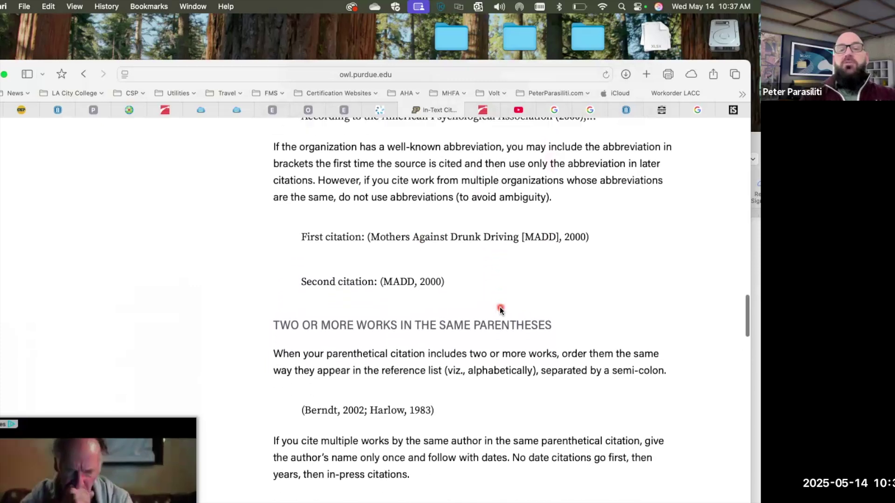
{"action": "scroll", "coordinate": [419, 266], "scroll_direction": "down", "scroll_amount": 2}
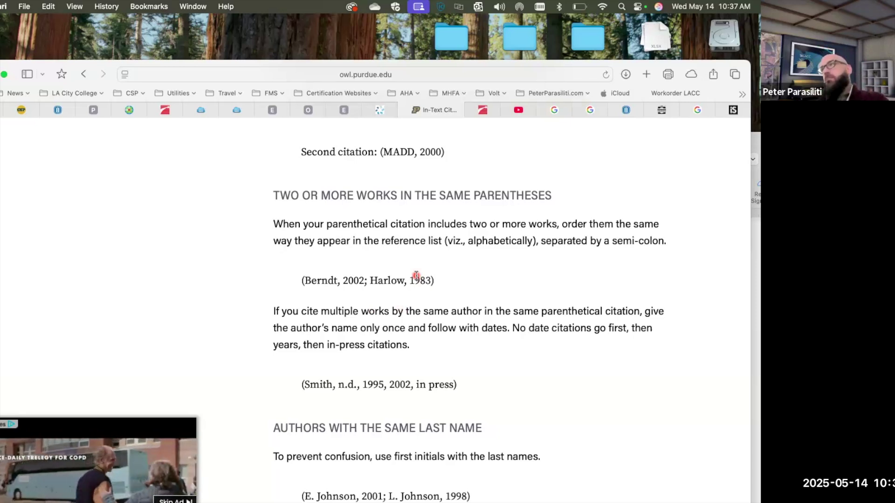
Step: Review the remaining citation cases, from authors with the same last name through personal communication and indirect sources to electronic sources
{"action": "scroll", "coordinate": [416, 276], "scroll_direction": "down", "scroll_amount": 10}
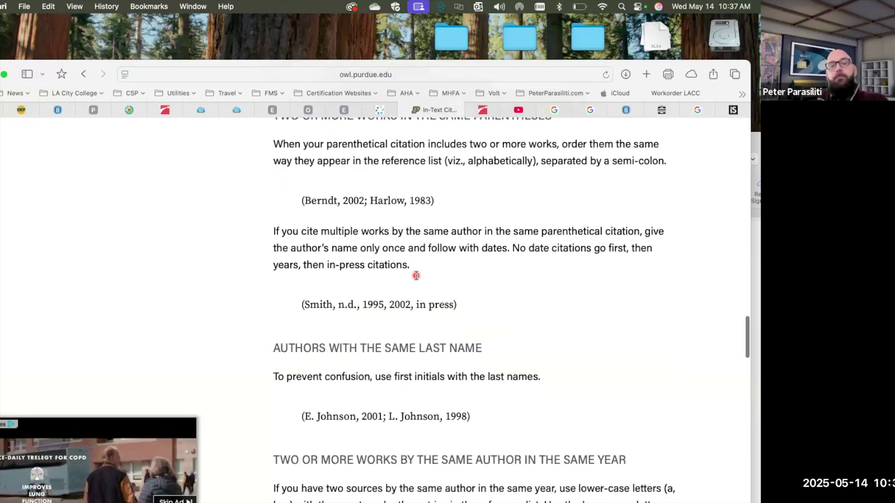
{"action": "scroll", "coordinate": [416, 275], "scroll_direction": "down", "scroll_amount": 7}
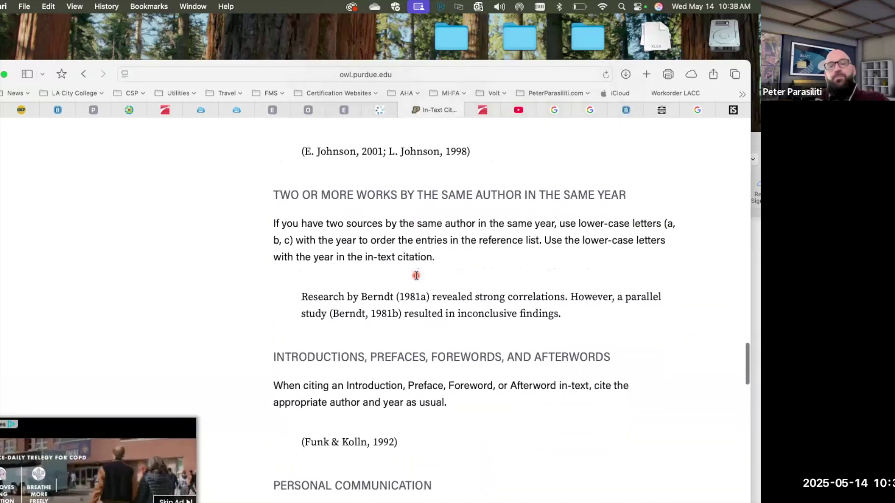
{"action": "scroll", "coordinate": [483, 284], "scroll_direction": "down", "scroll_amount": 5}
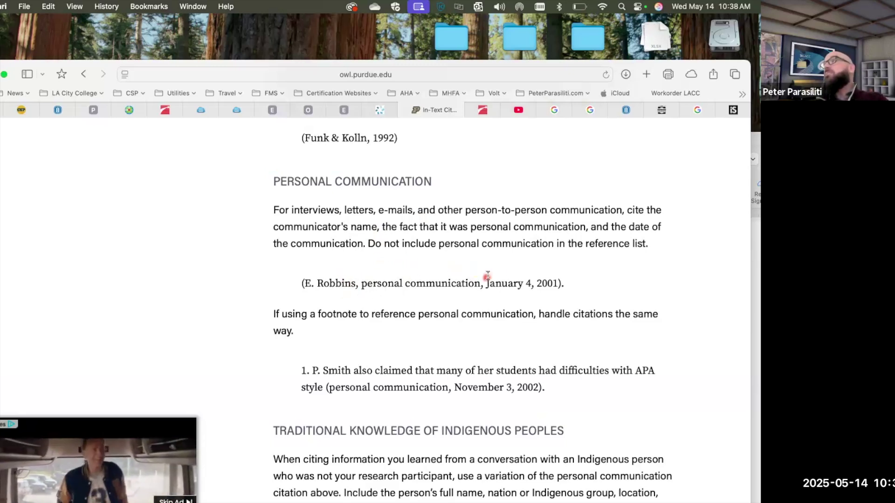
{"action": "scroll", "coordinate": [487, 276], "scroll_direction": "down", "scroll_amount": 10}
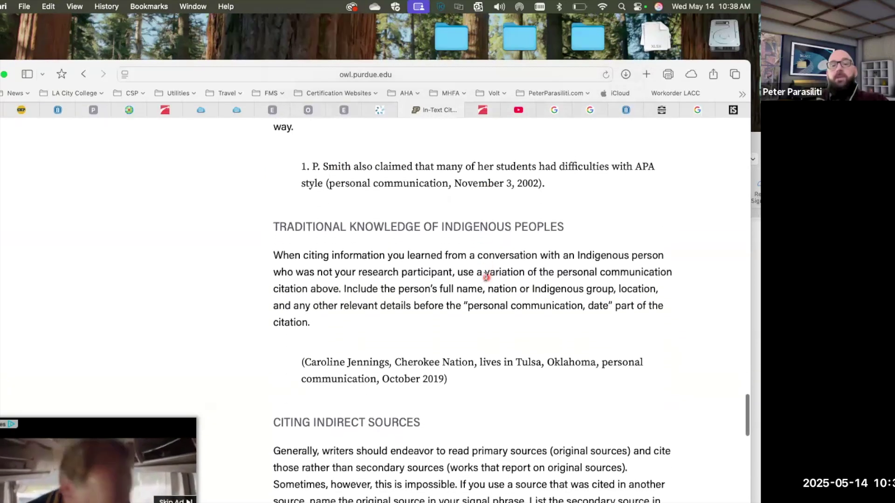
{"action": "scroll", "coordinate": [487, 266], "scroll_direction": "up", "scroll_amount": 1}
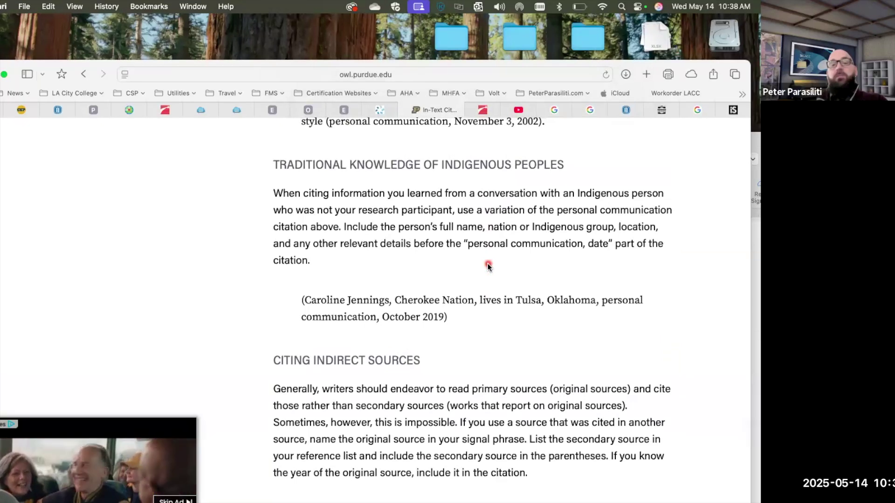
{"action": "scroll", "coordinate": [488, 266], "scroll_direction": "down", "scroll_amount": 3}
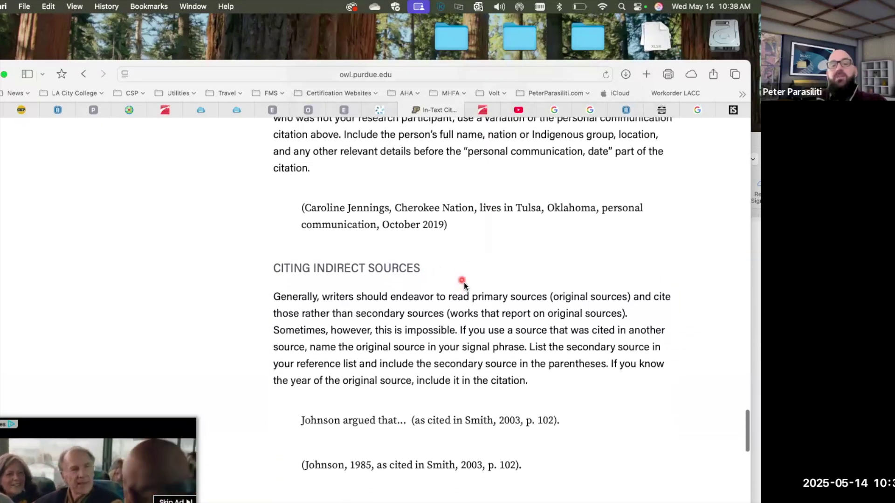
{"action": "scroll", "coordinate": [463, 282], "scroll_direction": "down", "scroll_amount": 4}
{"action": "scroll", "coordinate": [447, 345], "scroll_direction": "down", "scroll_amount": 5}
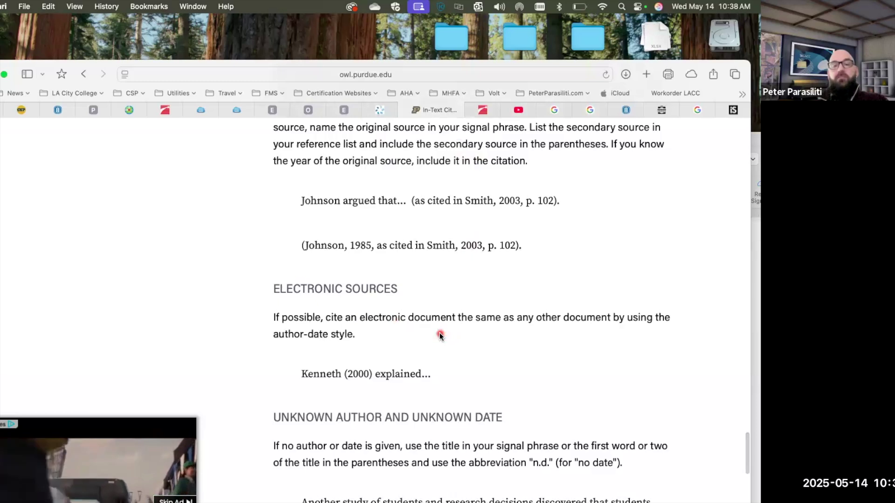
{"action": "scroll", "coordinate": [440, 336], "scroll_direction": "down", "scroll_amount": 1}
Step: Skim the page through its Other Sources section, then return to "A Work by One Author" and the APA style guide's topic list
{"action": "scroll", "coordinate": [441, 335], "scroll_direction": "up", "scroll_amount": 20}
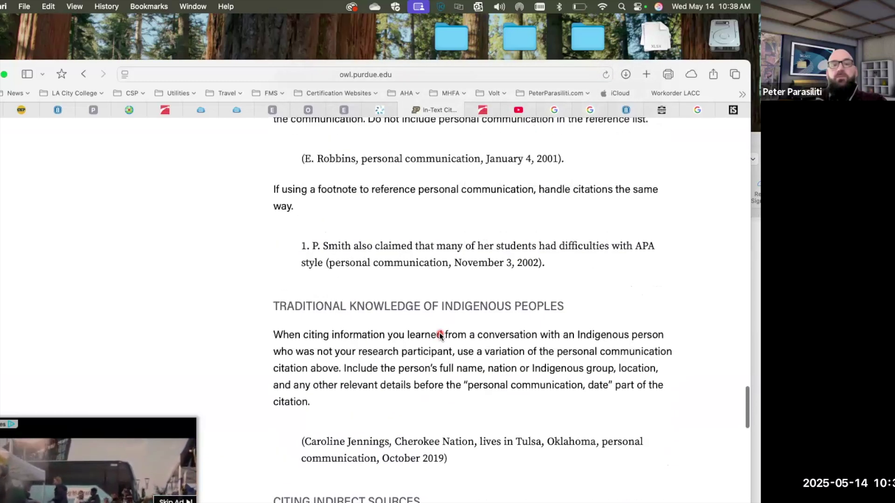
{"action": "scroll", "coordinate": [439, 332], "scroll_direction": "up", "scroll_amount": 12}
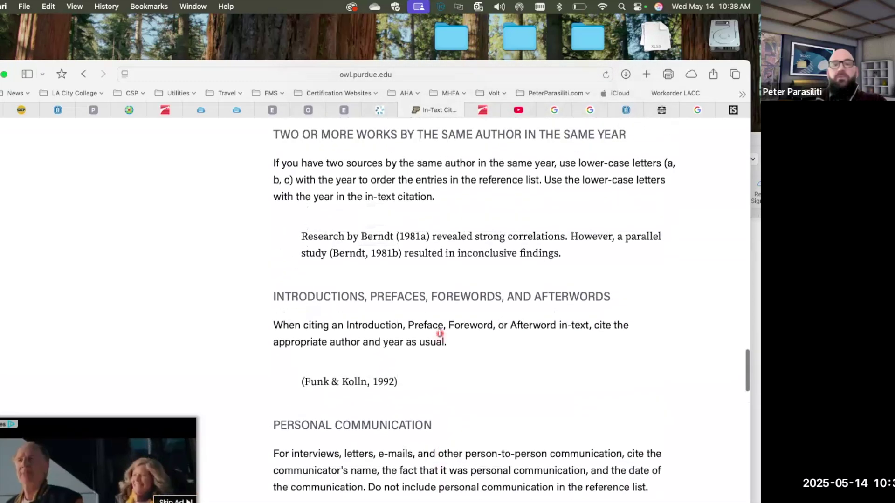
{"action": "scroll", "coordinate": [440, 333], "scroll_direction": "down", "scroll_amount": 20}
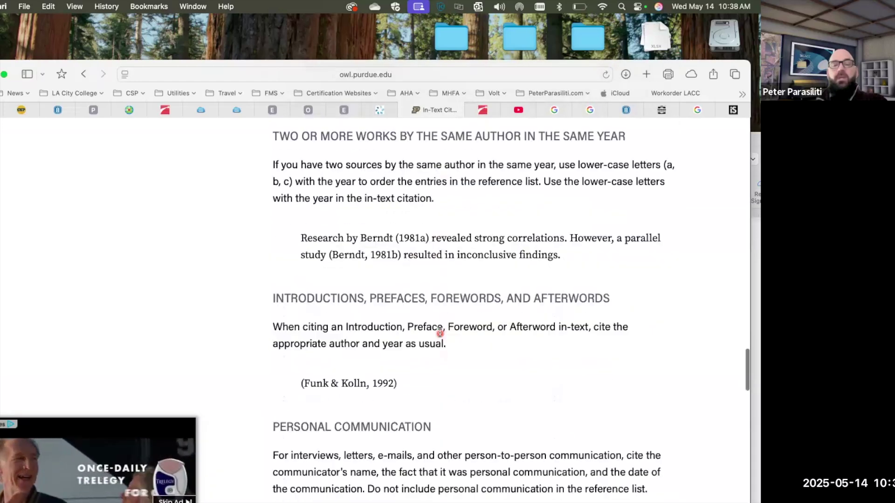
{"action": "scroll", "coordinate": [440, 333], "scroll_direction": "down", "scroll_amount": 10}
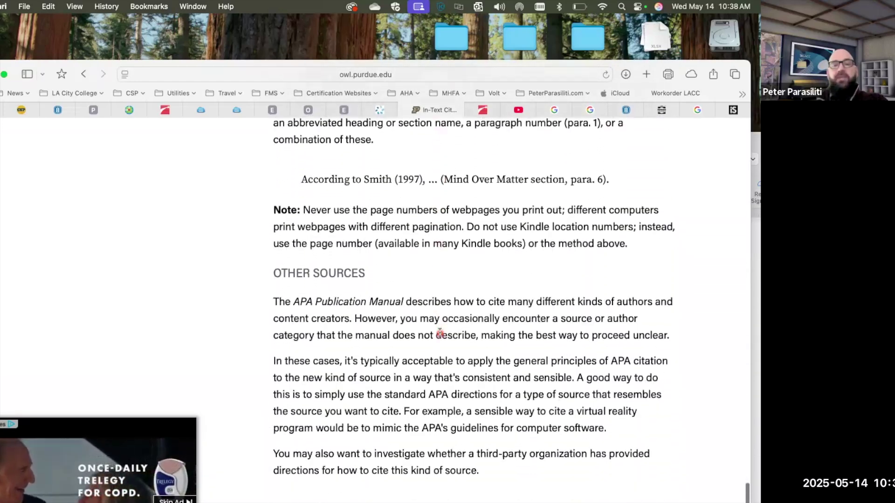
{"action": "scroll", "coordinate": [440, 333], "scroll_direction": "up", "scroll_amount": 7}
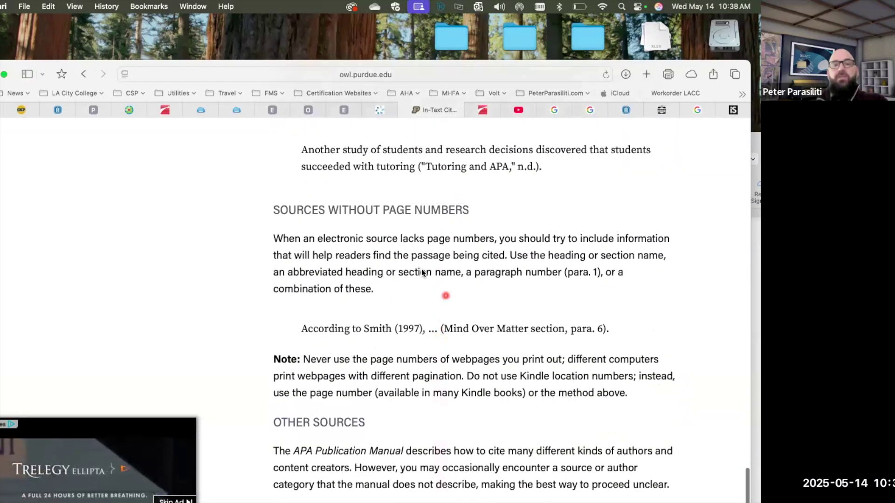
{"action": "scroll", "coordinate": [422, 271], "scroll_direction": "up", "scroll_amount": 5}
{"action": "scroll", "coordinate": [421, 271], "scroll_direction": "down", "scroll_amount": 15}
{"action": "scroll", "coordinate": [445, 295], "scroll_direction": "up", "scroll_amount": 20}
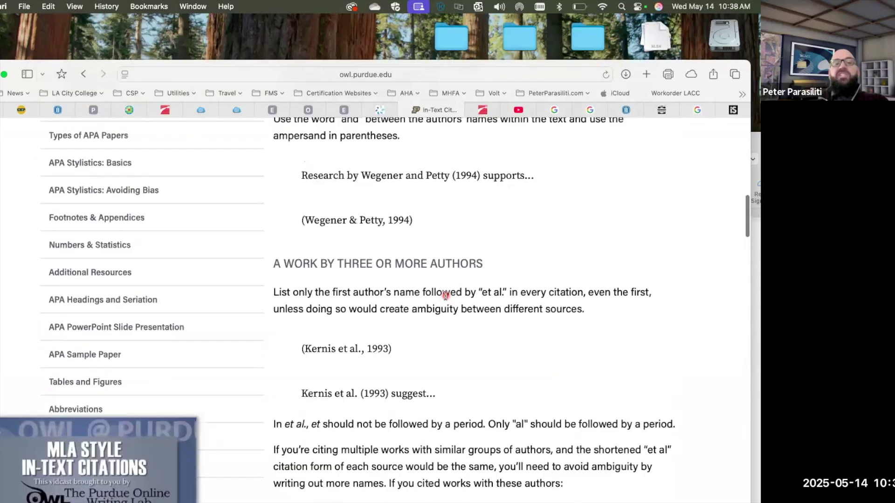
{"action": "scroll", "coordinate": [445, 295], "scroll_direction": "up", "scroll_amount": 3}
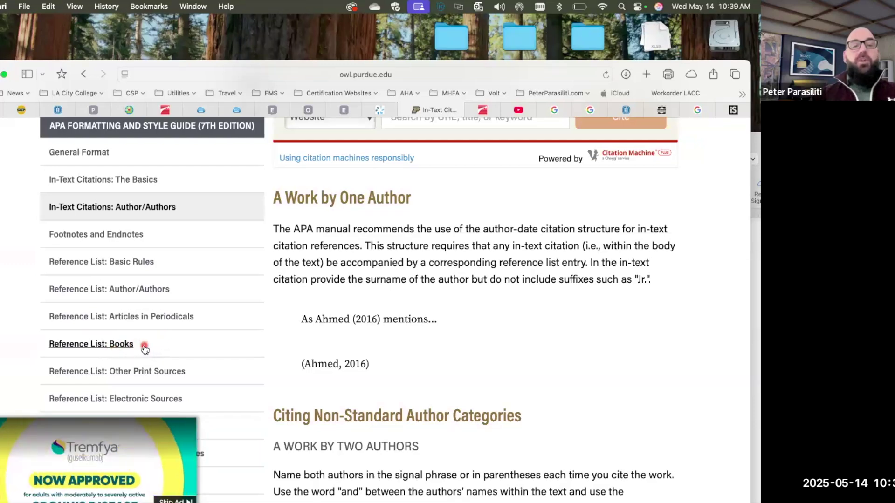
Step: Open the "Reference List: Electronic Sources" page and find its section on webpages or pieces of online content
{"action": "scroll", "coordinate": [144, 349], "scroll_direction": "down", "scroll_amount": 1}
{"action": "scroll", "coordinate": [125, 299], "scroll_direction": "down", "scroll_amount": 5}
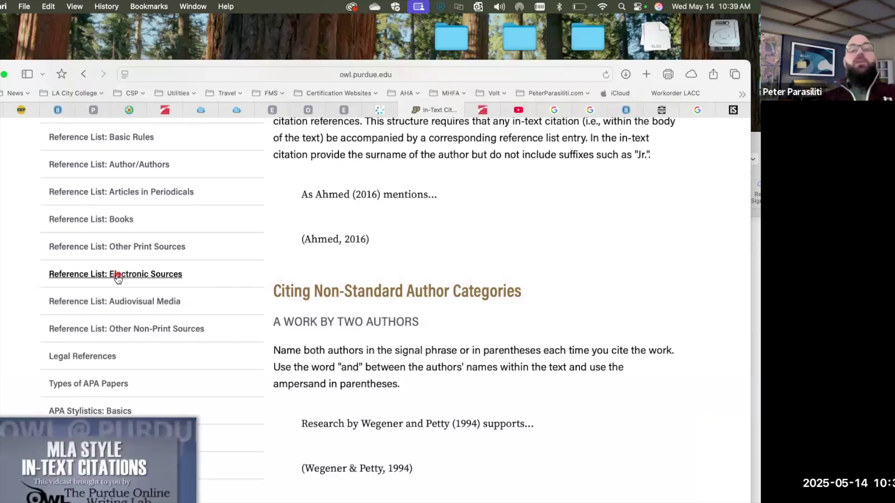
{"action": "left_click", "coordinate": [134, 277]}
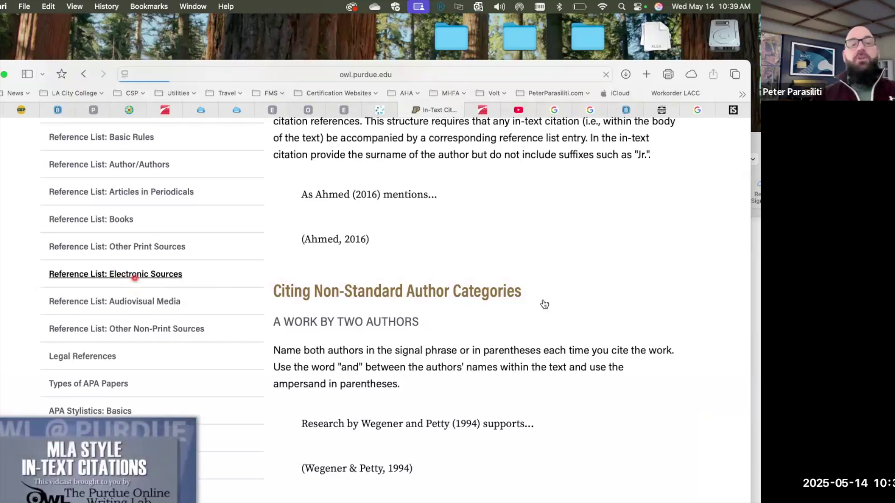
{"action": "scroll", "coordinate": [464, 310], "scroll_direction": "down", "scroll_amount": 5}
{"action": "scroll", "coordinate": [465, 310], "scroll_direction": "down", "scroll_amount": 5}
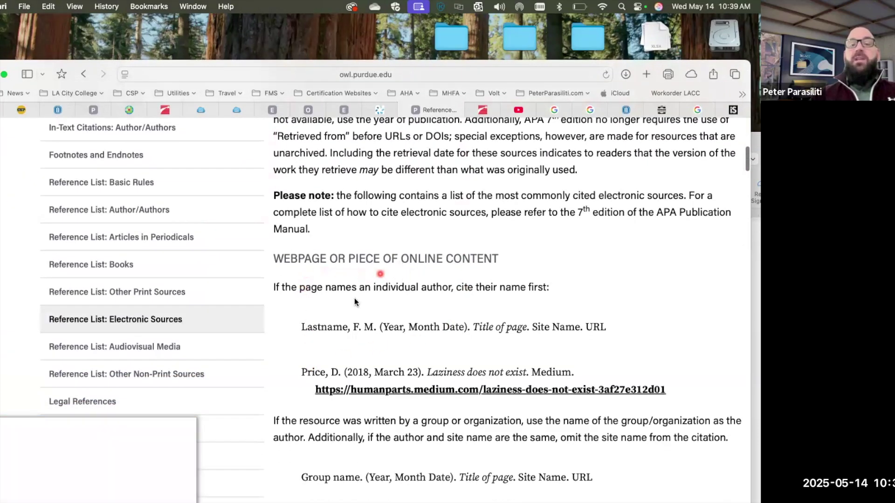
Step: Read the webpage reference formats for individual authors, group authors, unlisted authors, and missing publication dates
{"action": "scroll", "coordinate": [337, 331], "scroll_direction": "down", "scroll_amount": 2}
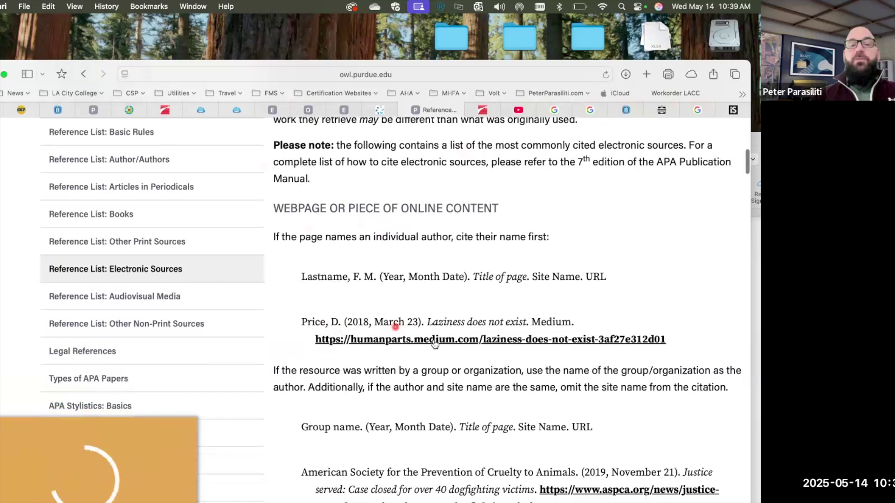
{"action": "scroll", "coordinate": [354, 326], "scroll_direction": "down", "scroll_amount": 3}
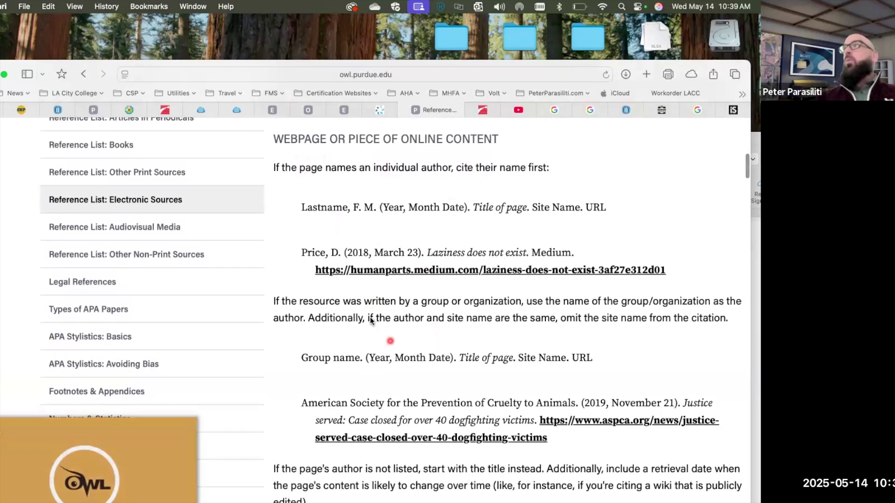
{"action": "scroll", "coordinate": [370, 319], "scroll_direction": "down", "scroll_amount": 4}
{"action": "scroll", "coordinate": [373, 322], "scroll_direction": "down", "scroll_amount": 4}
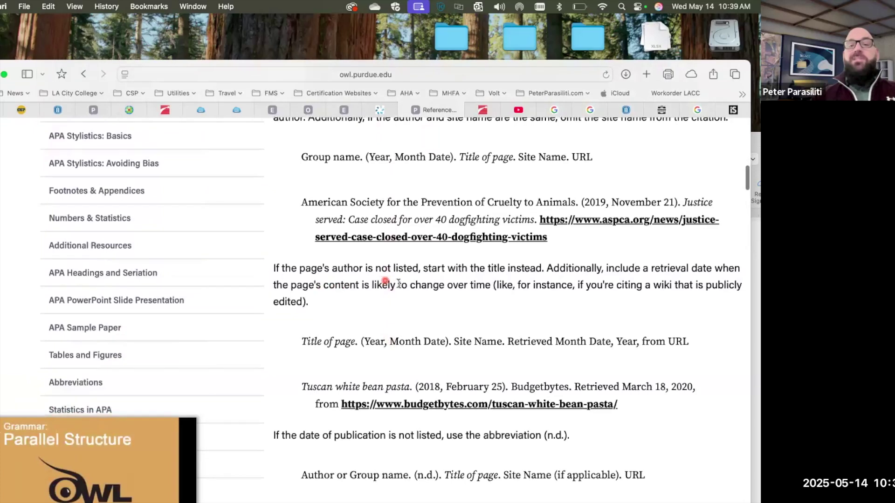
{"action": "scroll", "coordinate": [465, 319], "scroll_direction": "down", "scroll_amount": 3}
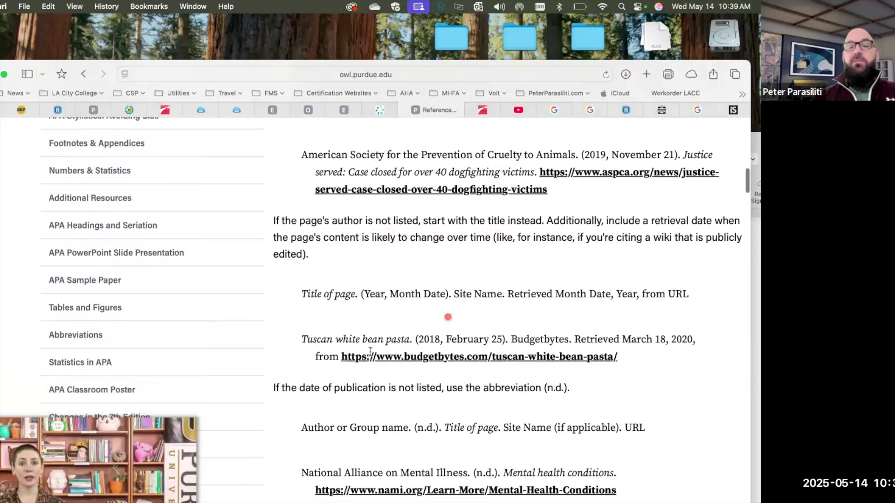
{"action": "scroll", "coordinate": [418, 357], "scroll_direction": "down", "scroll_amount": 8}
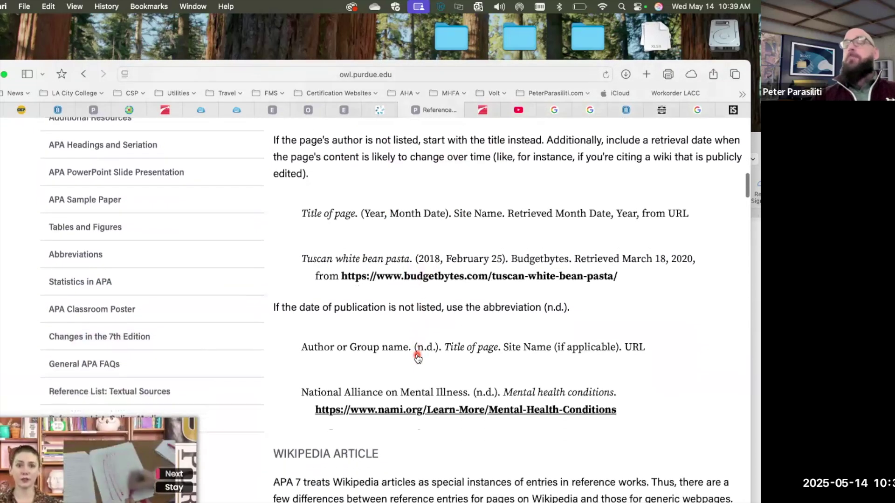
Step: Return to the start of the Electronic Sources page and view the "Cite your source automatically in APA" tool
{"action": "scroll", "coordinate": [418, 358], "scroll_direction": "up", "scroll_amount": 20}
{"action": "scroll", "coordinate": [417, 357], "scroll_direction": "up", "scroll_amount": 10}
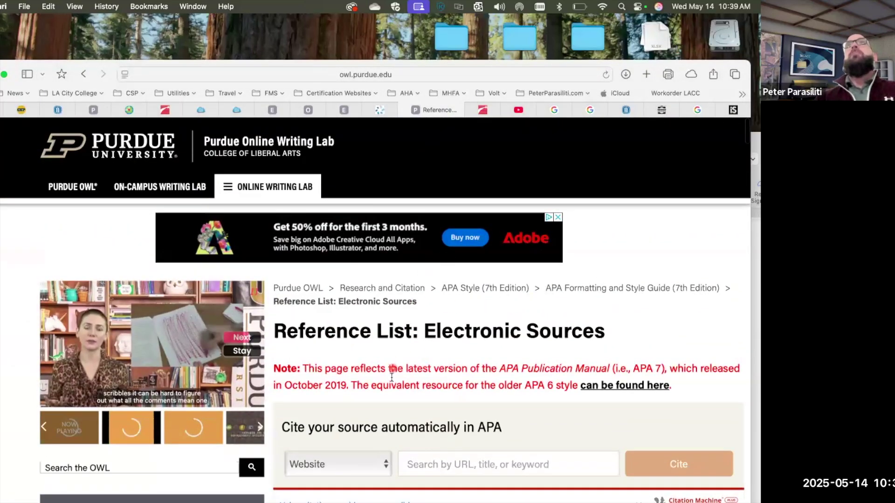
{"action": "scroll", "coordinate": [292, 362], "scroll_direction": "down", "scroll_amount": 3}
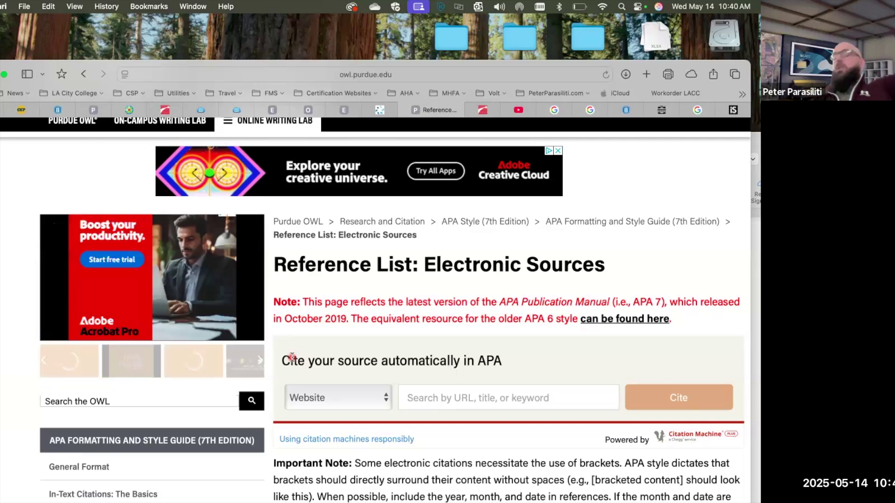
Step: Switch to Google Docs by opening the bookmarked Dissertation document from the CSP bookmarks
{"action": "mouse_move", "coordinate": [295, 492]}
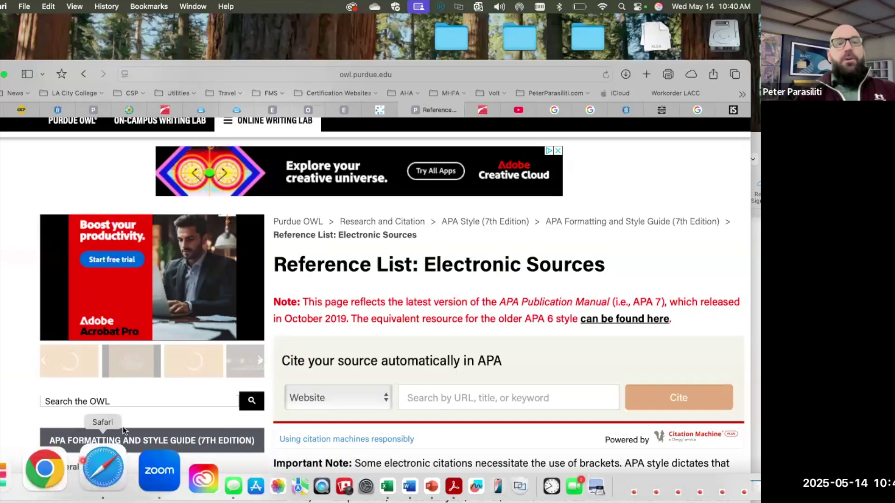
{"action": "left_click", "coordinate": [555, 67]}
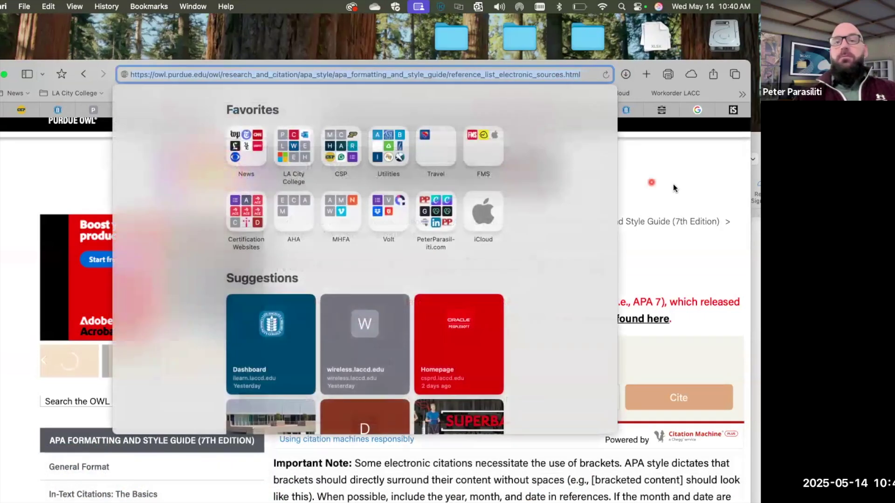
{"action": "left_click", "coordinate": [655, 108]}
{"action": "left_click_drag", "start_coordinate": [635, 64], "coordinate": [665, 129]}
{"action": "left_click", "coordinate": [142, 159]}
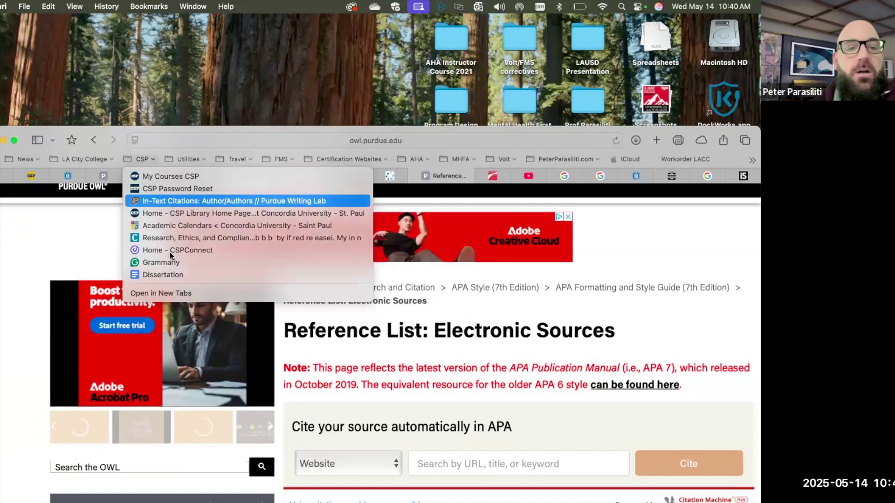
{"action": "left_click", "coordinate": [167, 275]}
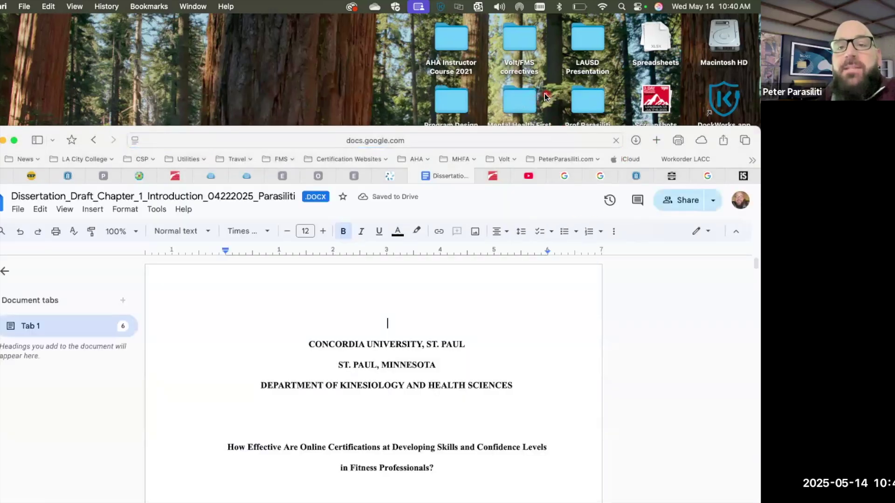
Step: Bring the document fully into view and examine the dissertation's title page and Acknowledgements page
{"action": "left_click_drag", "start_coordinate": [522, 135], "coordinate": [524, 35]}
{"action": "scroll", "coordinate": [517, 302], "scroll_direction": "down", "scroll_amount": 3}
{"action": "scroll", "coordinate": [517, 302], "scroll_direction": "down", "scroll_amount": 4}
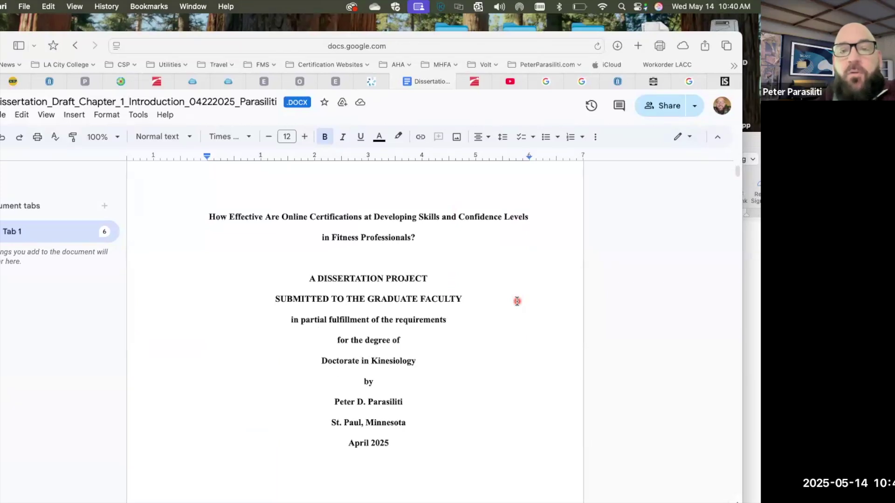
{"action": "scroll", "coordinate": [517, 301], "scroll_direction": "up", "scroll_amount": 2}
{"action": "scroll", "coordinate": [517, 302], "scroll_direction": "down", "scroll_amount": 3}
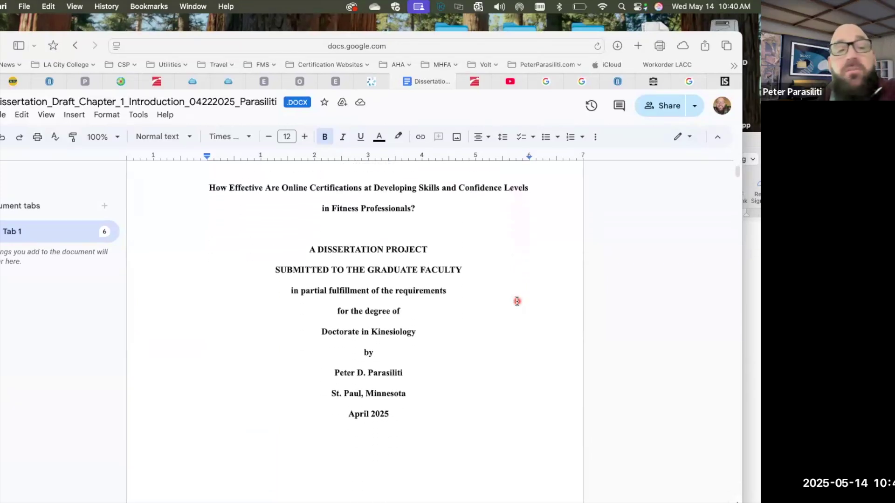
{"action": "scroll", "coordinate": [517, 302], "scroll_direction": "down", "scroll_amount": 15}
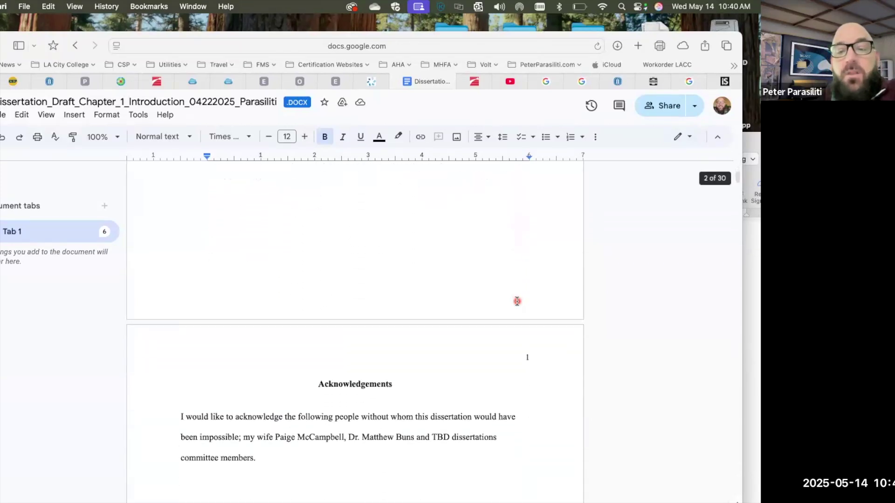
{"action": "scroll", "coordinate": [517, 301], "scroll_direction": "down", "scroll_amount": 11}
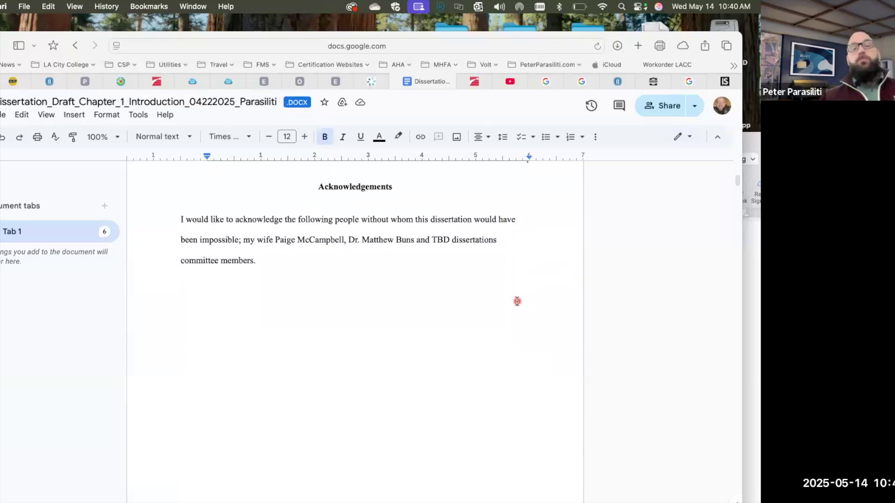
{"action": "scroll", "coordinate": [517, 302], "scroll_direction": "down", "scroll_amount": 2}
{"action": "scroll", "coordinate": [517, 302], "scroll_direction": "up", "scroll_amount": 7}
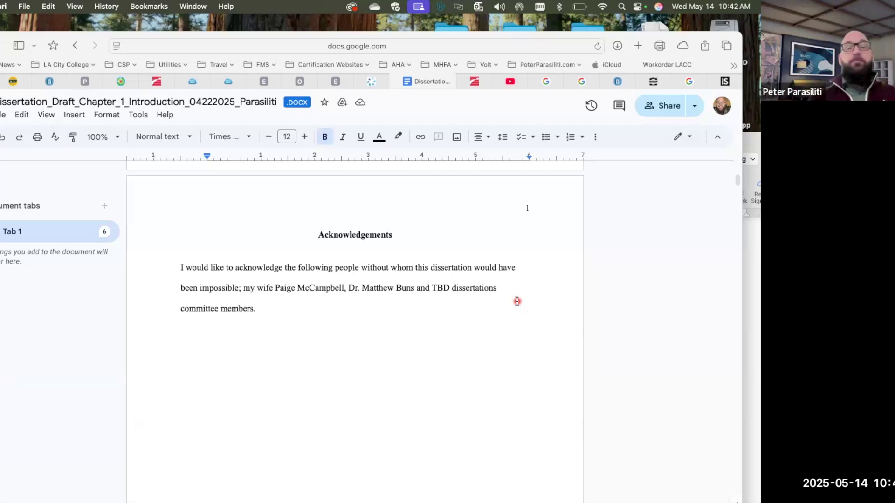
{"action": "scroll", "coordinate": [454, 319], "scroll_direction": "down", "scroll_amount": 1}
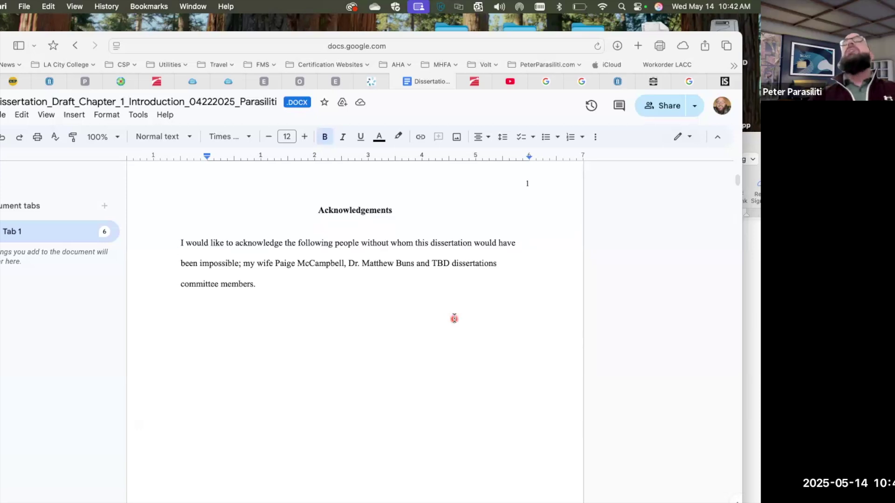
Step: Review the Abstract instructions and the table of contents from Chapter 1 through the Appendix
{"action": "scroll", "coordinate": [454, 319], "scroll_direction": "down", "scroll_amount": 20}
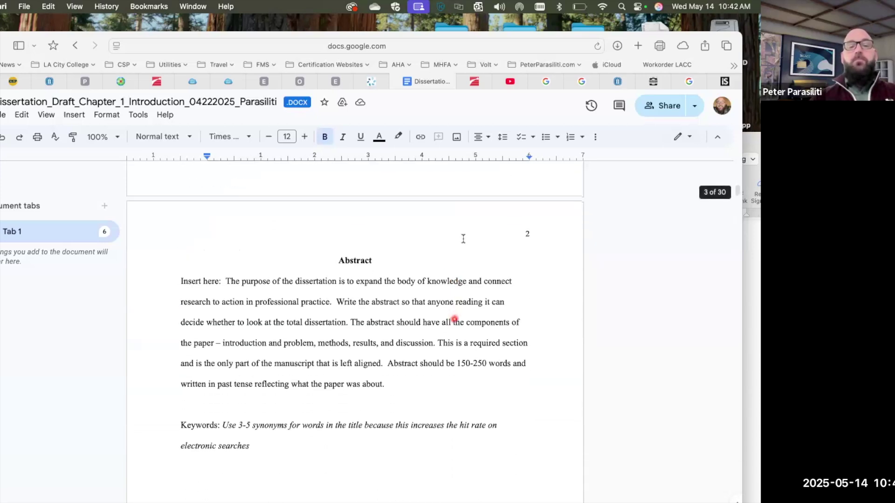
{"action": "scroll", "coordinate": [525, 235], "scroll_direction": "down", "scroll_amount": 2}
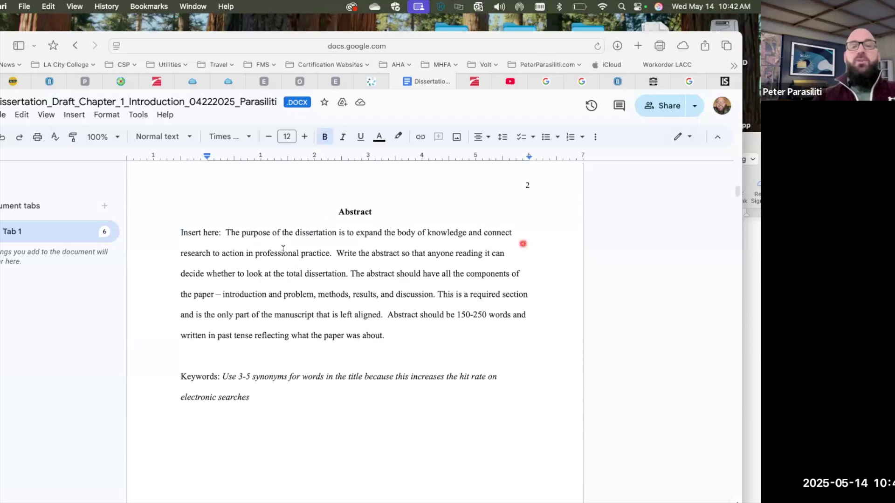
{"action": "scroll", "coordinate": [518, 217], "scroll_direction": "down", "scroll_amount": 15}
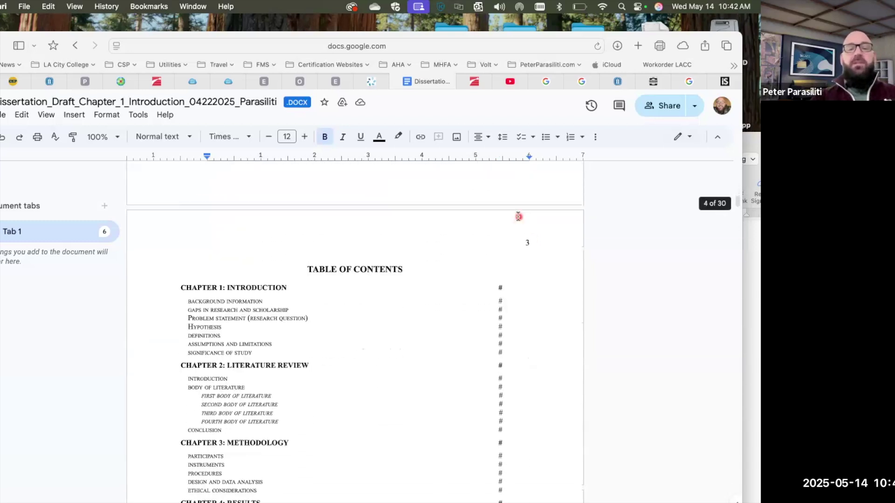
{"action": "scroll", "coordinate": [518, 217], "scroll_direction": "down", "scroll_amount": 2}
{"action": "scroll", "coordinate": [390, 229], "scroll_direction": "down", "scroll_amount": 3}
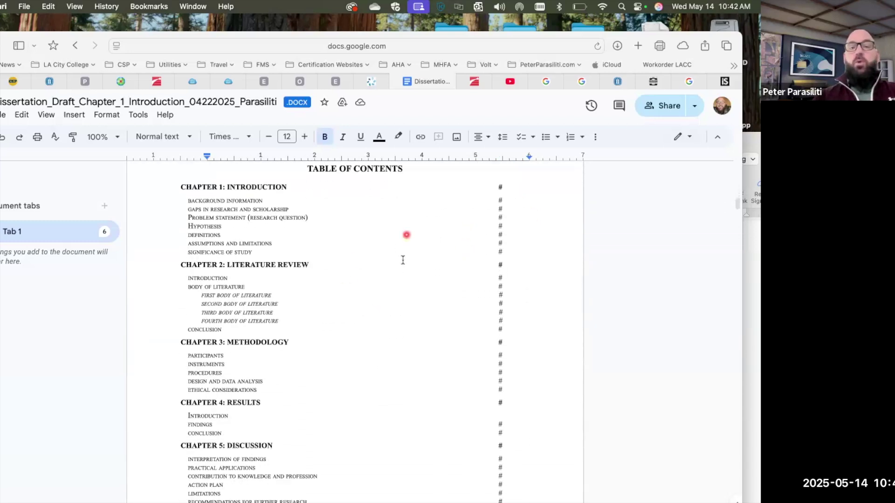
{"action": "scroll", "coordinate": [386, 245], "scroll_direction": "down", "scroll_amount": 5}
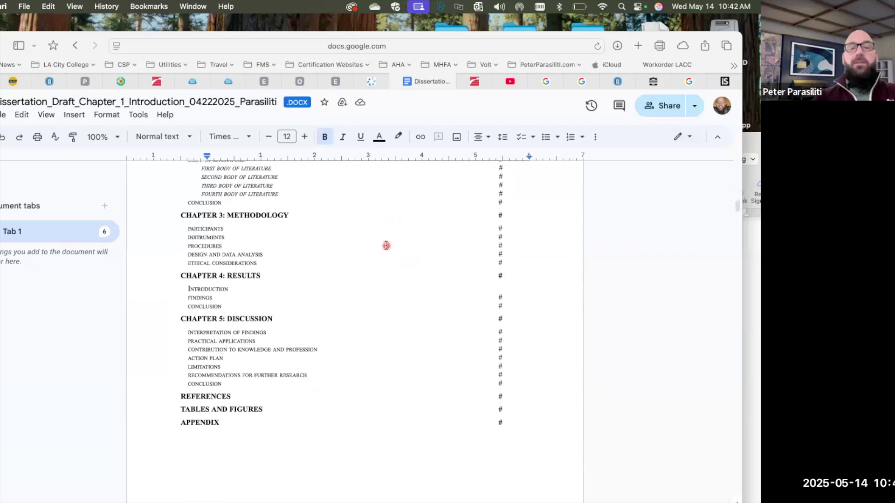
Step: Examine the heading layout and opening Background Information paragraph of "Chapter 1: Introduction"
{"action": "scroll", "coordinate": [386, 245], "scroll_direction": "down", "scroll_amount": 7}
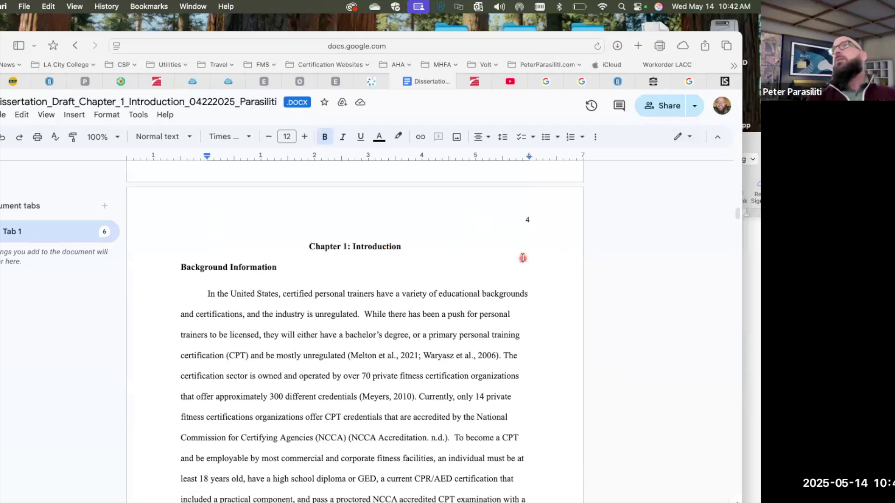
{"action": "scroll", "coordinate": [522, 258], "scroll_direction": "down", "scroll_amount": 1}
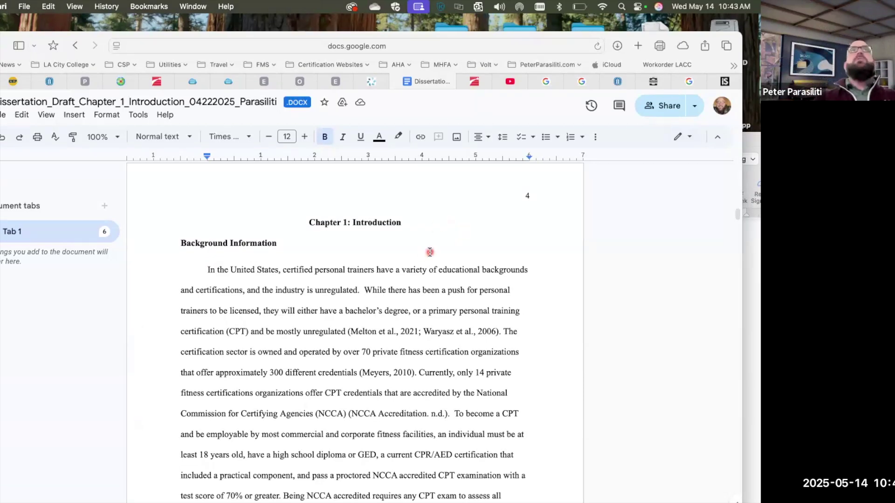
{"action": "scroll", "coordinate": [430, 252], "scroll_direction": "down", "scroll_amount": 2}
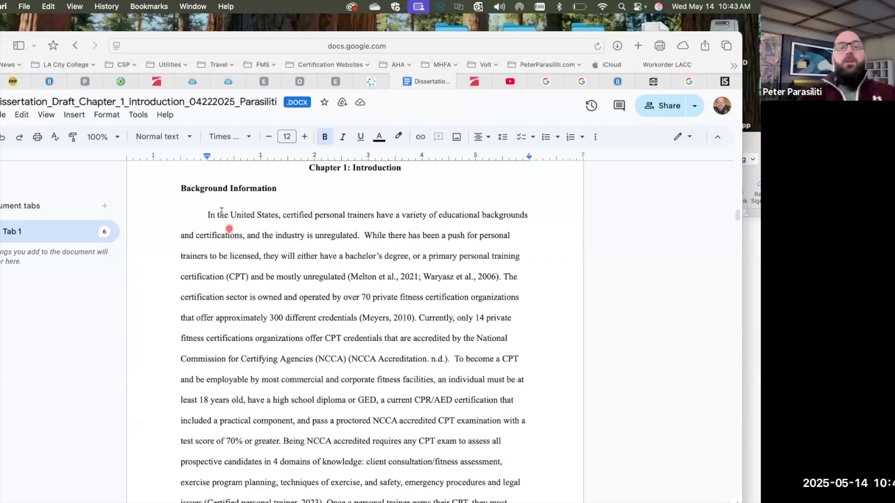
{"action": "scroll", "coordinate": [304, 235], "scroll_direction": "down", "scroll_amount": 4}
{"action": "scroll", "coordinate": [305, 235], "scroll_direction": "up", "scroll_amount": 4}
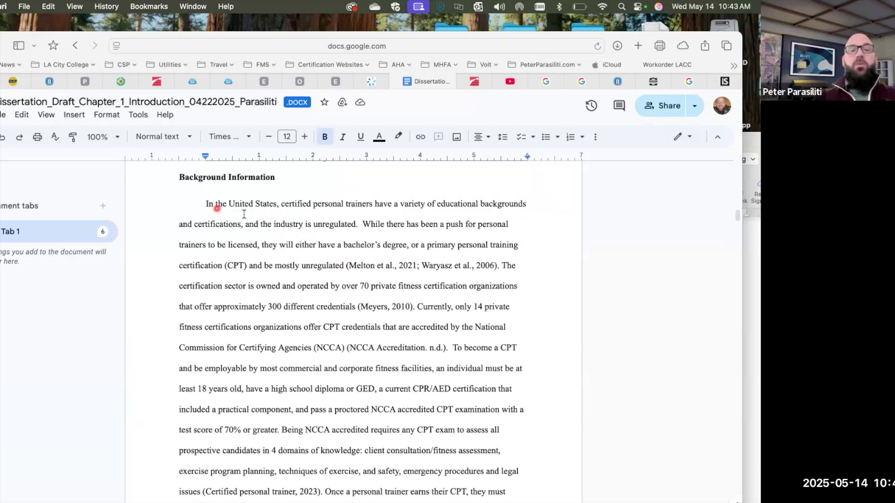
Step: Go back to the title page and go over the front matter again up to the table of contents
{"action": "scroll", "coordinate": [270, 226], "scroll_direction": "up", "scroll_amount": 10}
{"action": "scroll", "coordinate": [271, 229], "scroll_direction": "up", "scroll_amount": 10}
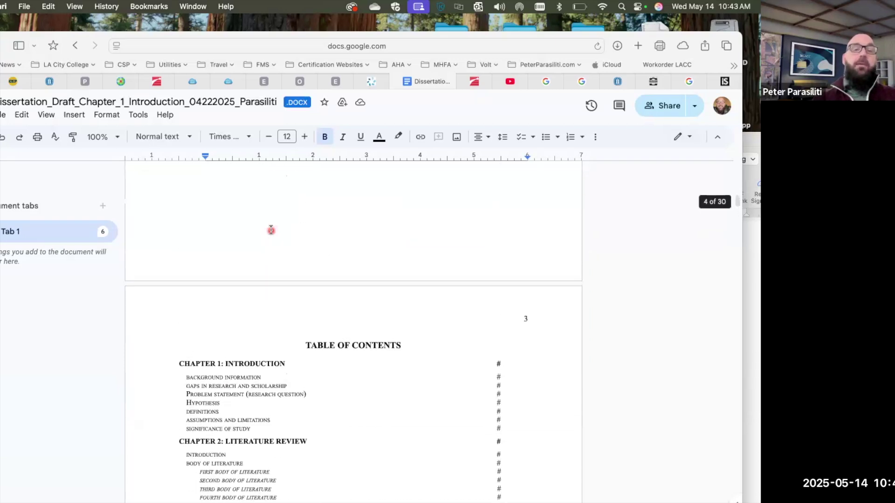
{"action": "scroll", "coordinate": [270, 230], "scroll_direction": "up", "scroll_amount": 8}
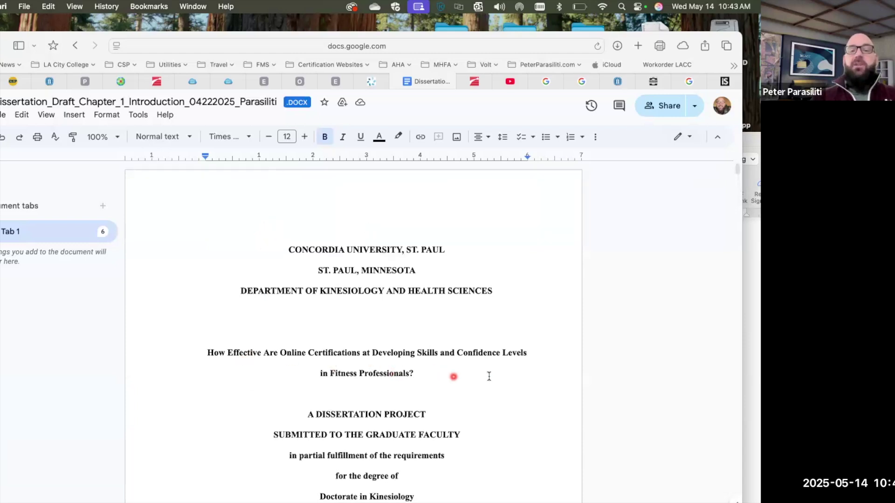
{"action": "scroll", "coordinate": [524, 373], "scroll_direction": "down", "scroll_amount": 10}
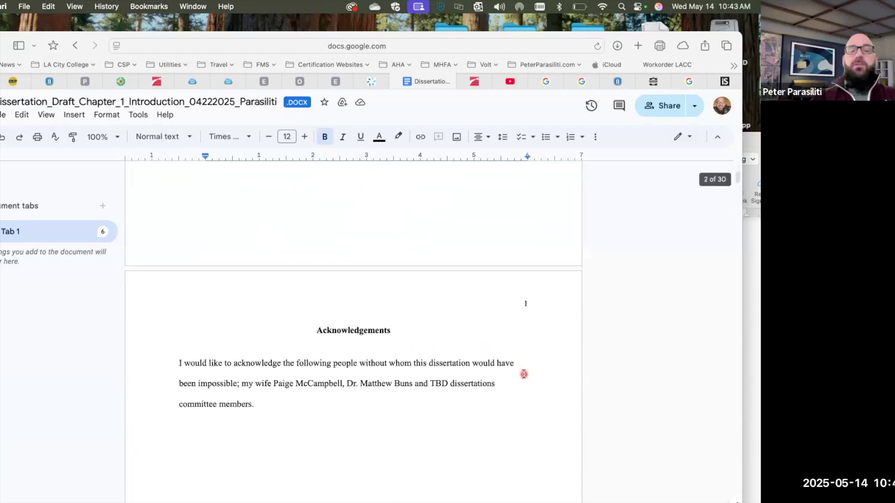
{"action": "scroll", "coordinate": [524, 374], "scroll_direction": "down", "scroll_amount": 10}
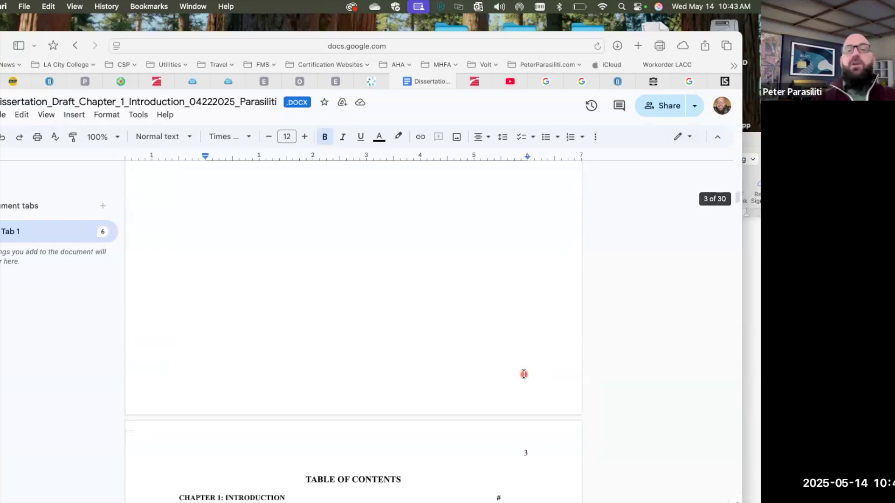
Step: Insert a period after "unregulated", directly before the first in-text citation in the Background Information paragraph
{"action": "scroll", "coordinate": [524, 374], "scroll_direction": "down", "scroll_amount": 6}
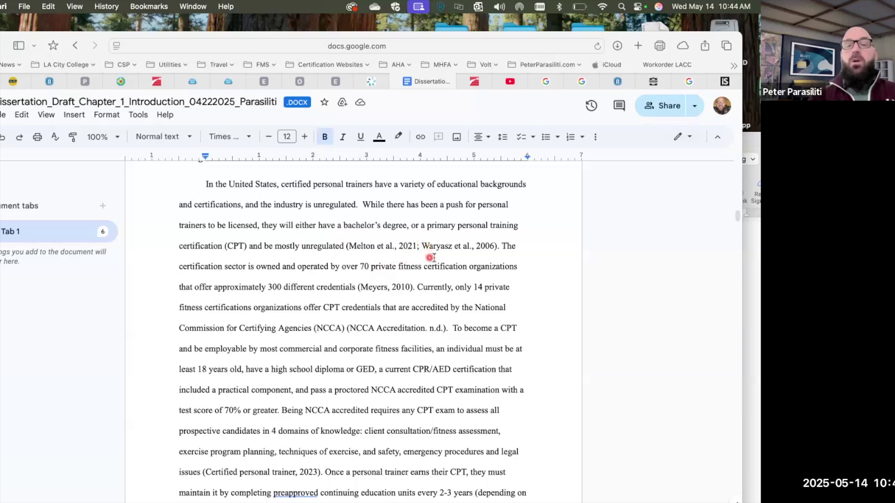
{"action": "left_click", "coordinate": [345, 246]}
{"action": "type", "text": "."}
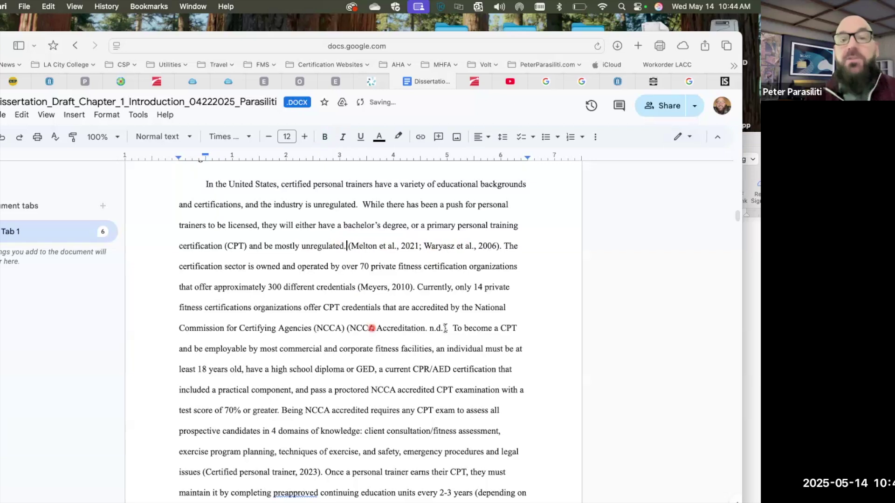
Step: Delete the period that follows the first in-text citation in the Background Information paragraph
{"action": "left_click", "coordinate": [505, 246]}
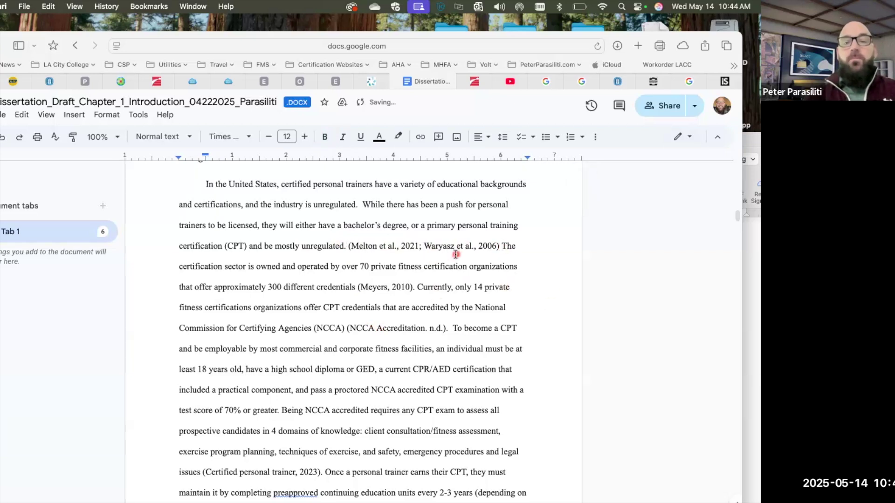
{"action": "left_click", "coordinate": [415, 286]}
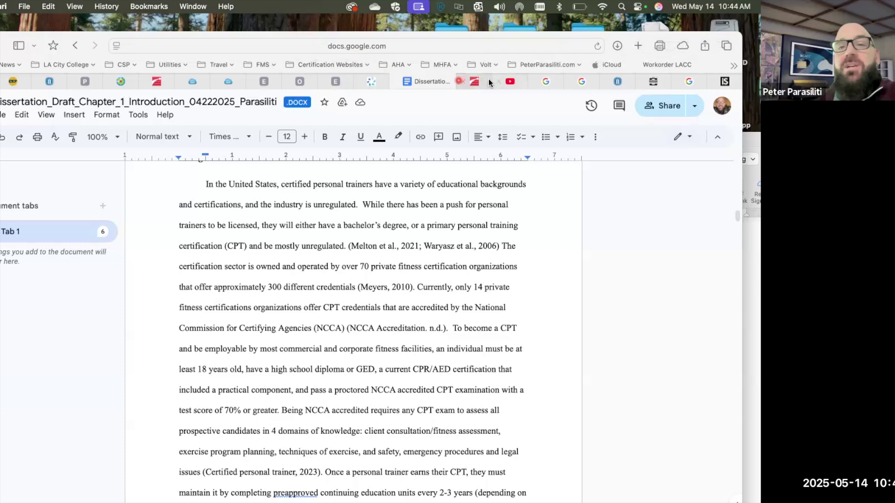
Step: Look through the open browser pages for the Purdue OWL citation guide
{"action": "left_click", "coordinate": [262, 81]}
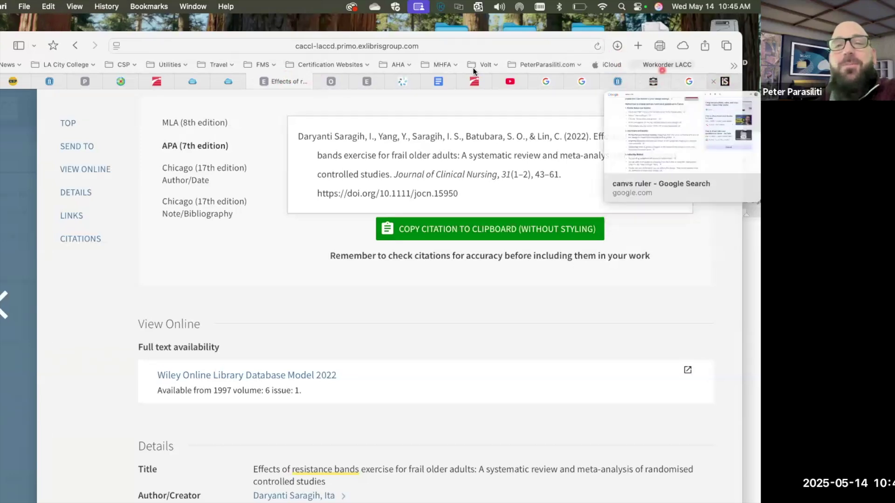
{"action": "left_click", "coordinate": [331, 82]}
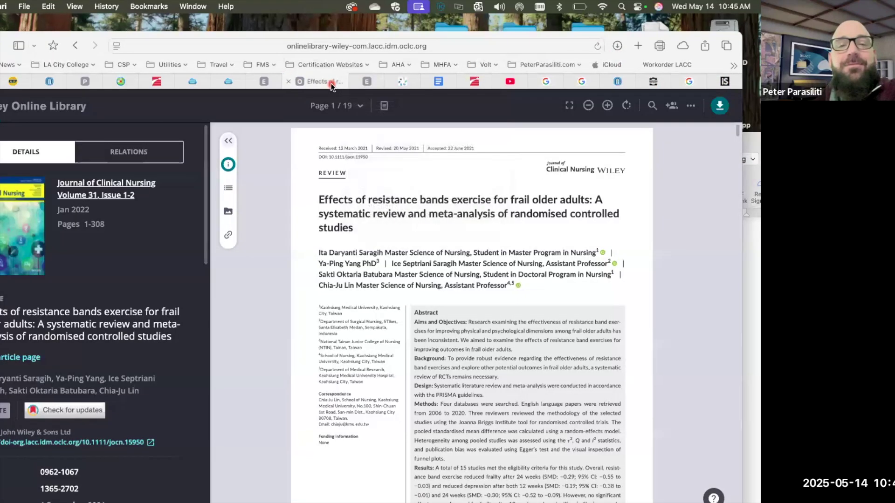
{"action": "left_click", "coordinate": [373, 82]}
{"action": "left_click", "coordinate": [407, 81]}
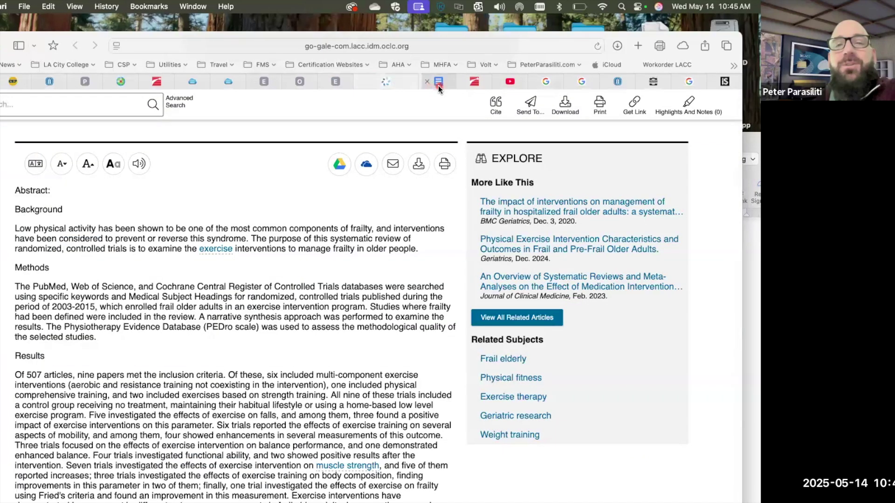
{"action": "left_click", "coordinate": [439, 85]}
{"action": "left_click", "coordinate": [523, 80]}
{"action": "left_click", "coordinate": [562, 84]}
{"action": "left_click", "coordinate": [570, 82]}
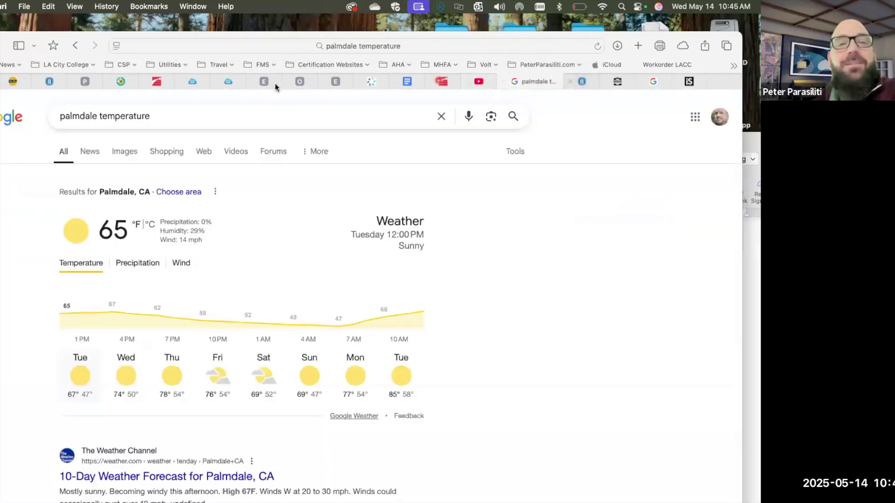
{"action": "left_click", "coordinate": [228, 83]}
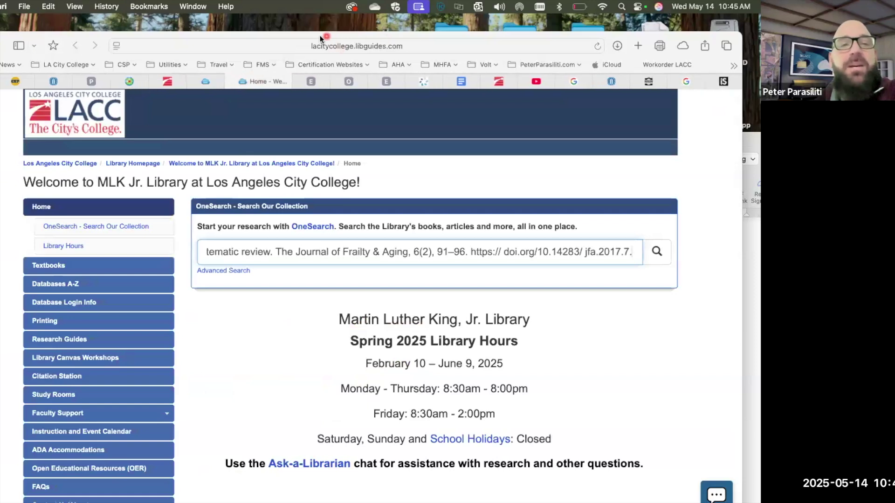
{"action": "left_click", "coordinate": [721, 82]}
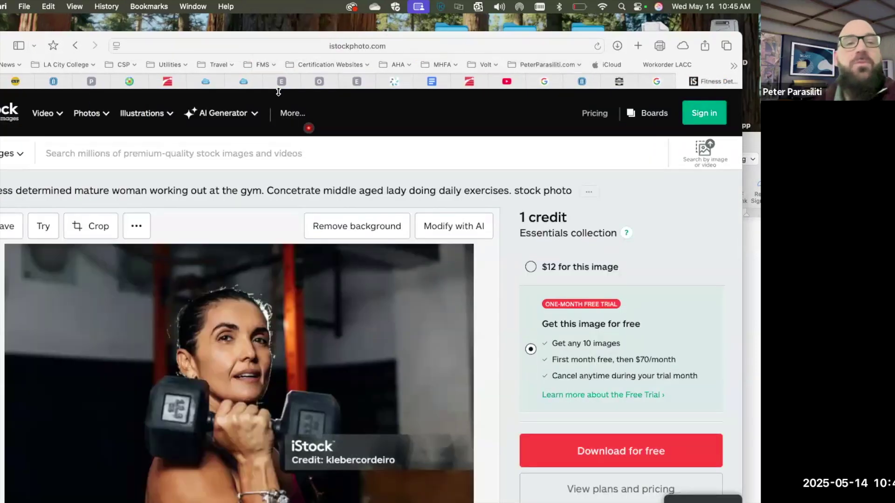
Step: Open the bookmarked Purdue OWL page "In-Text Citations: Author/Authors" and read the rules for works by one and two authors
{"action": "left_click", "coordinate": [181, 65]}
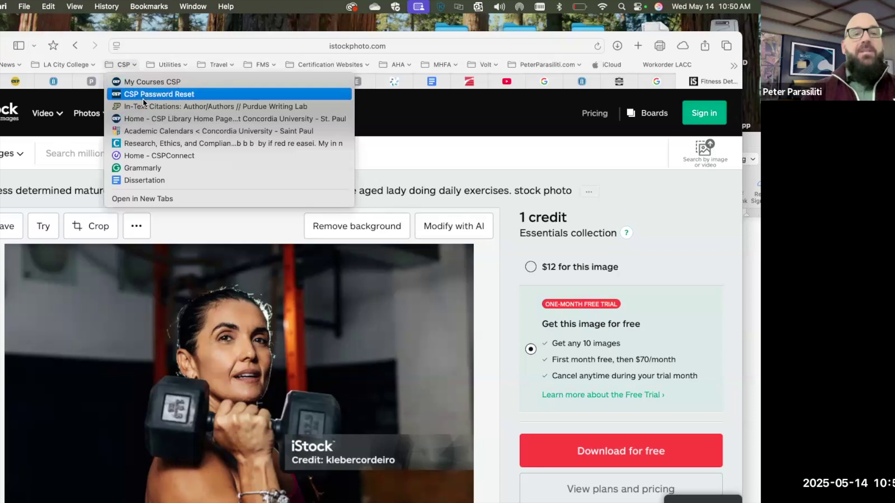
{"action": "left_click", "coordinate": [142, 105]}
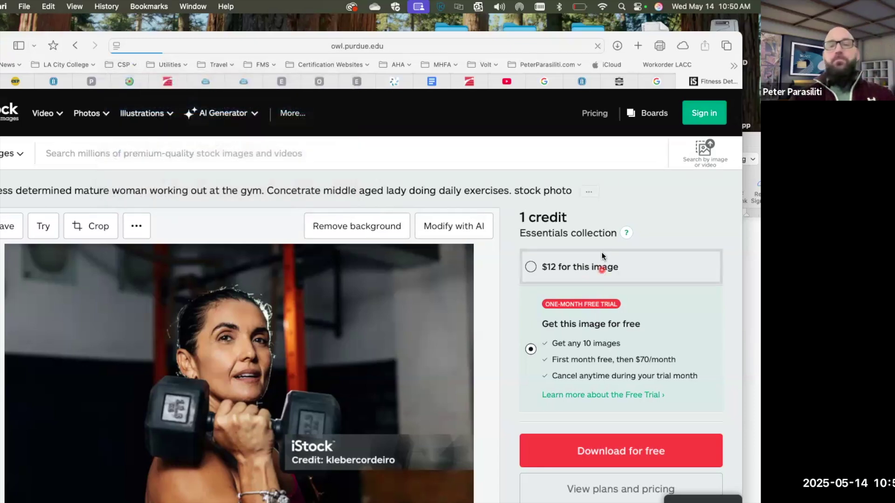
{"action": "scroll", "coordinate": [376, 290], "scroll_direction": "down", "scroll_amount": 2}
{"action": "scroll", "coordinate": [376, 290], "scroll_direction": "down", "scroll_amount": 5}
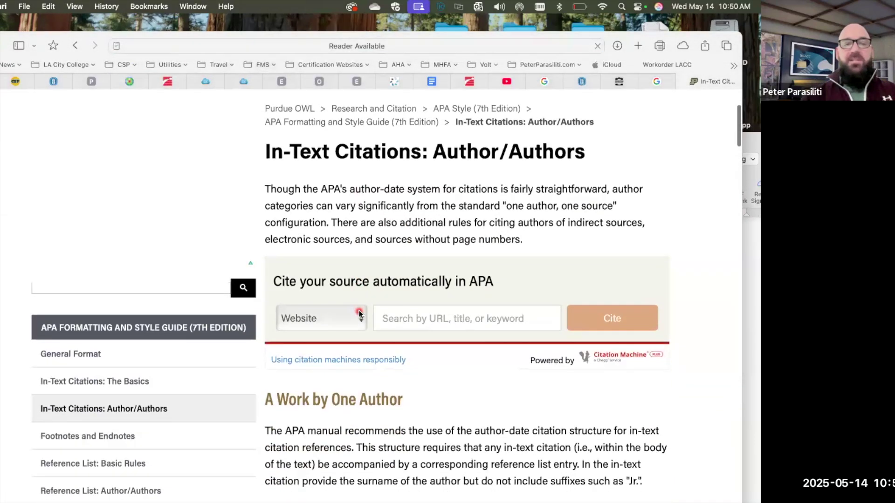
{"action": "scroll", "coordinate": [394, 335], "scroll_direction": "down", "scroll_amount": 7}
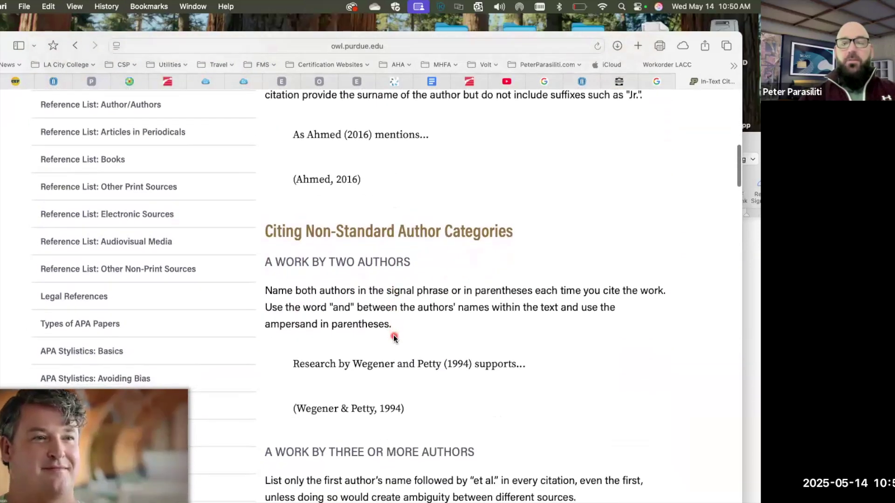
{"action": "scroll", "coordinate": [393, 335], "scroll_direction": "down", "scroll_amount": 1}
{"action": "scroll", "coordinate": [381, 317], "scroll_direction": "up", "scroll_amount": 4}
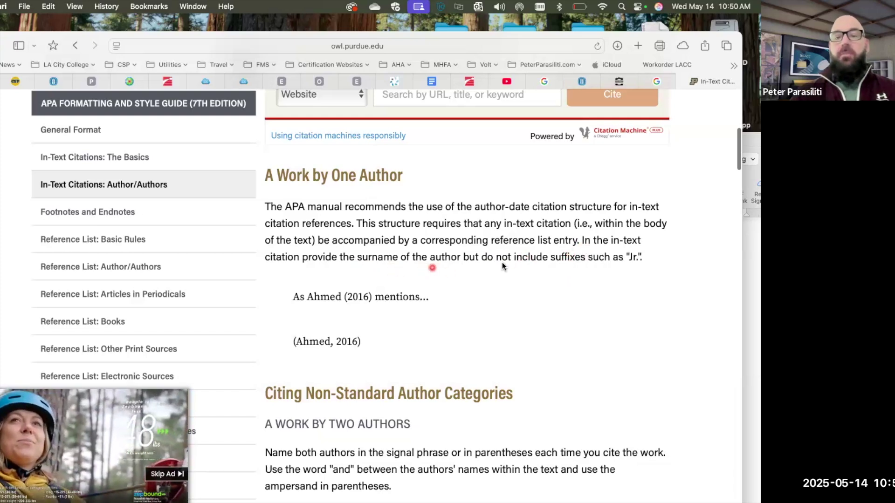
{"action": "scroll", "coordinate": [502, 266], "scroll_direction": "down", "scroll_amount": 3}
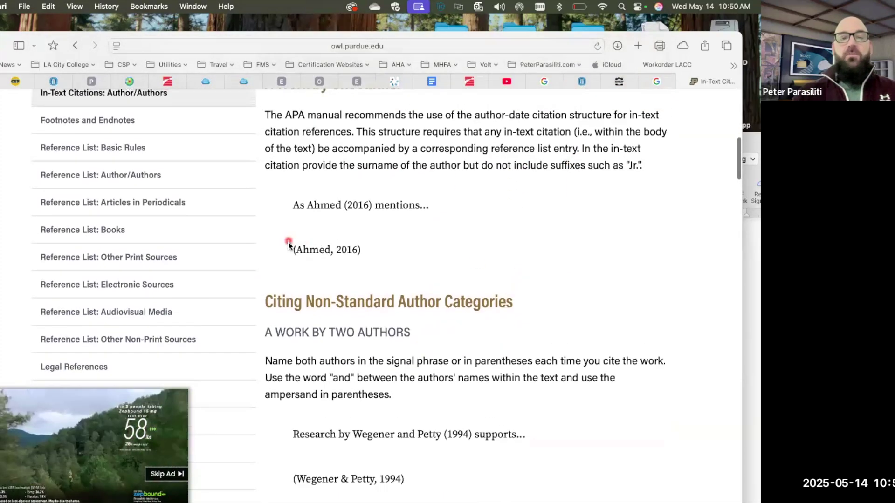
{"action": "scroll", "coordinate": [344, 270], "scroll_direction": "down", "scroll_amount": 3}
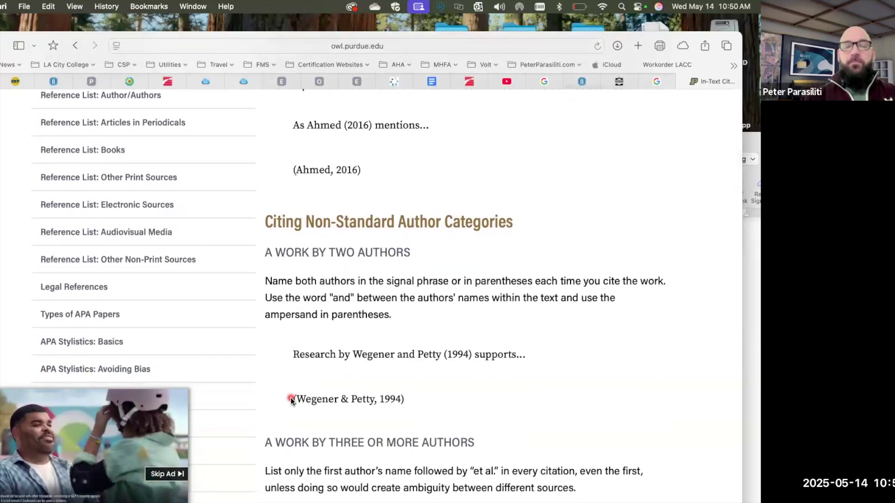
Step: Read the rules for three or more authors and unknown authors, highlighting the example sentence that cites "Using Citations," 2001
{"action": "scroll", "coordinate": [290, 398], "scroll_direction": "down", "scroll_amount": 5}
{"action": "scroll", "coordinate": [290, 400], "scroll_direction": "down", "scroll_amount": 6}
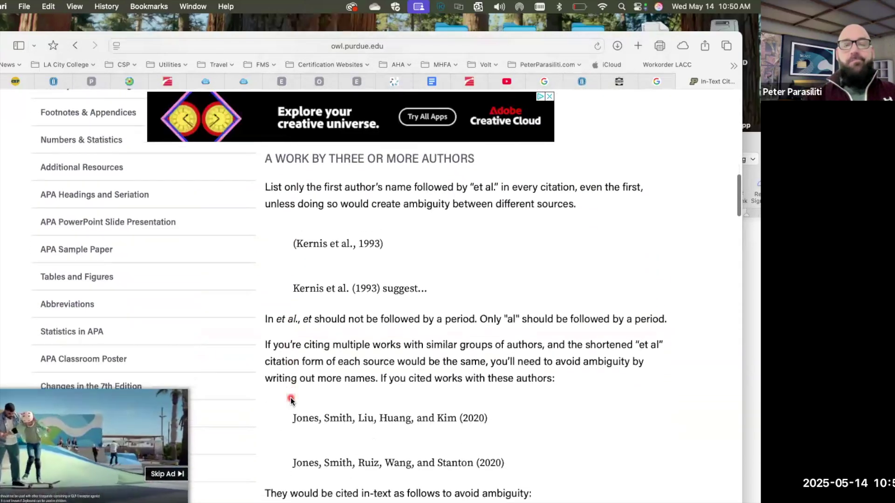
{"action": "scroll", "coordinate": [291, 400], "scroll_direction": "down", "scroll_amount": 7}
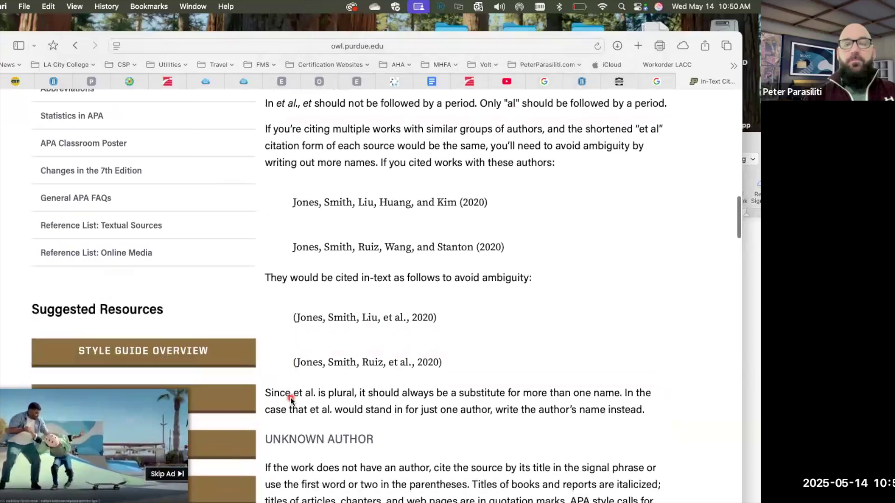
{"action": "scroll", "coordinate": [290, 399], "scroll_direction": "down", "scroll_amount": 1}
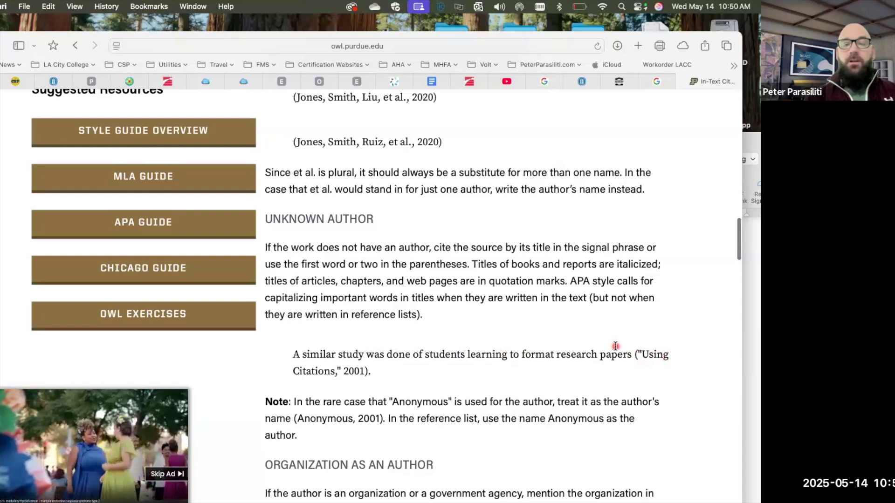
{"action": "scroll", "coordinate": [615, 346], "scroll_direction": "down", "scroll_amount": 1}
{"action": "left_click_drag", "start_coordinate": [381, 360], "coordinate": [292, 341]}
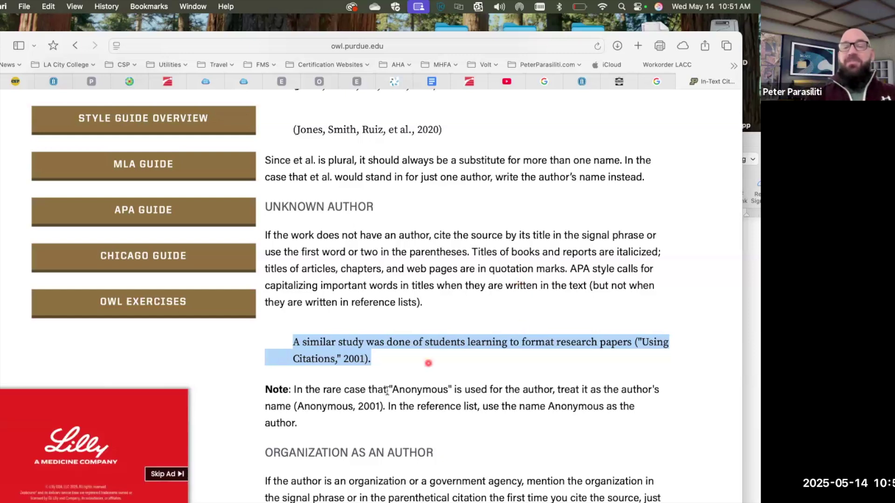
Step: Review the rules for organizations as authors, multiple works in the same parentheses, and authors sharing a last name
{"action": "scroll", "coordinate": [407, 404], "scroll_direction": "down", "scroll_amount": 3}
{"action": "scroll", "coordinate": [407, 405], "scroll_direction": "down", "scroll_amount": 8}
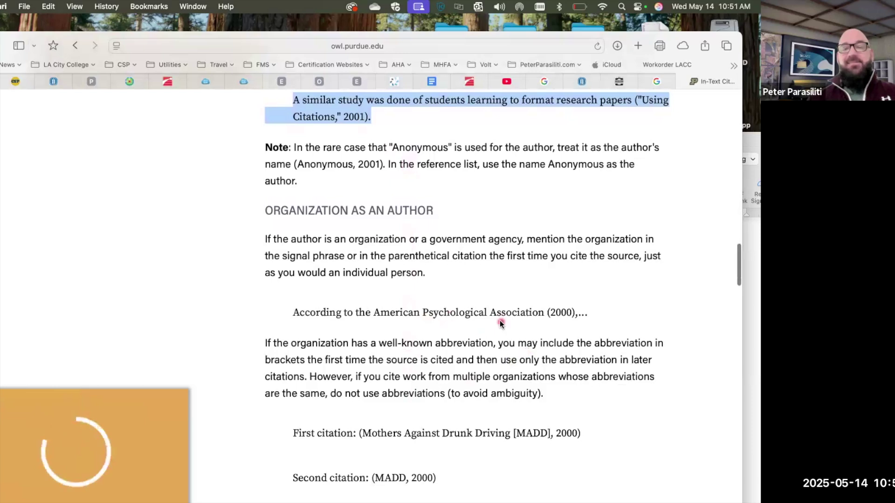
{"action": "scroll", "coordinate": [500, 321], "scroll_direction": "down", "scroll_amount": 1}
{"action": "scroll", "coordinate": [499, 347], "scroll_direction": "down", "scroll_amount": 8}
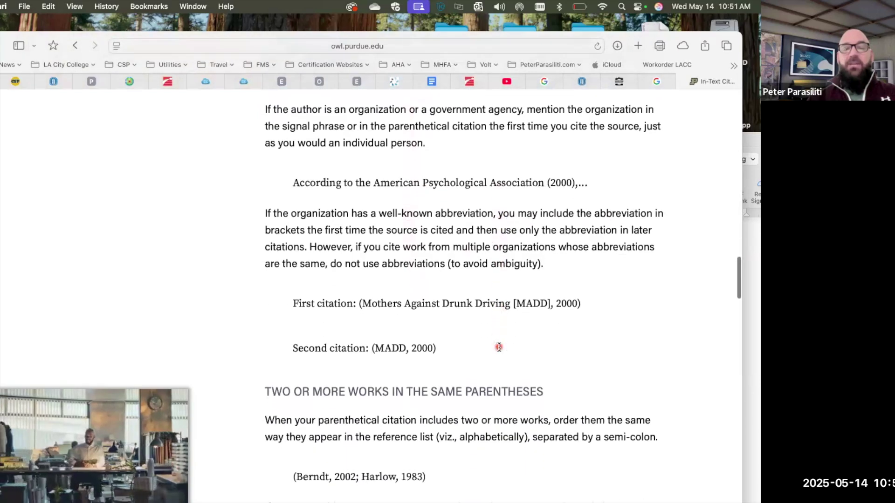
{"action": "scroll", "coordinate": [499, 348], "scroll_direction": "down", "scroll_amount": 8}
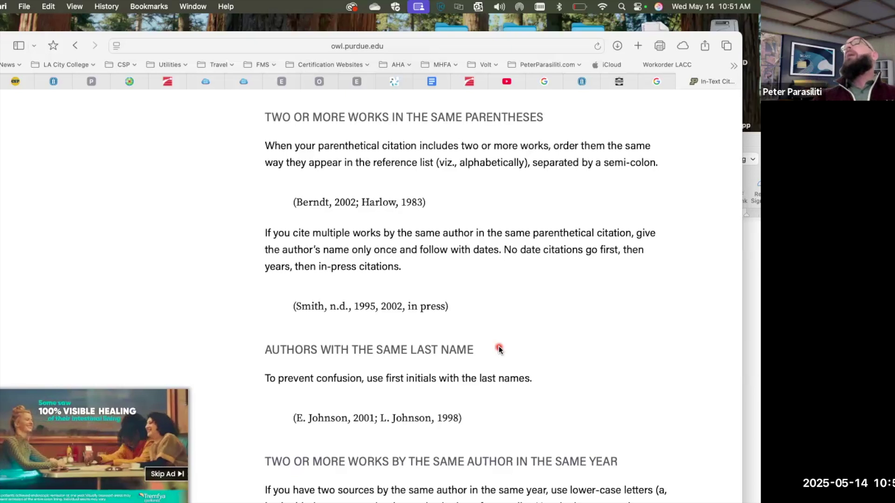
{"action": "scroll", "coordinate": [512, 305], "scroll_direction": "down", "scroll_amount": 2}
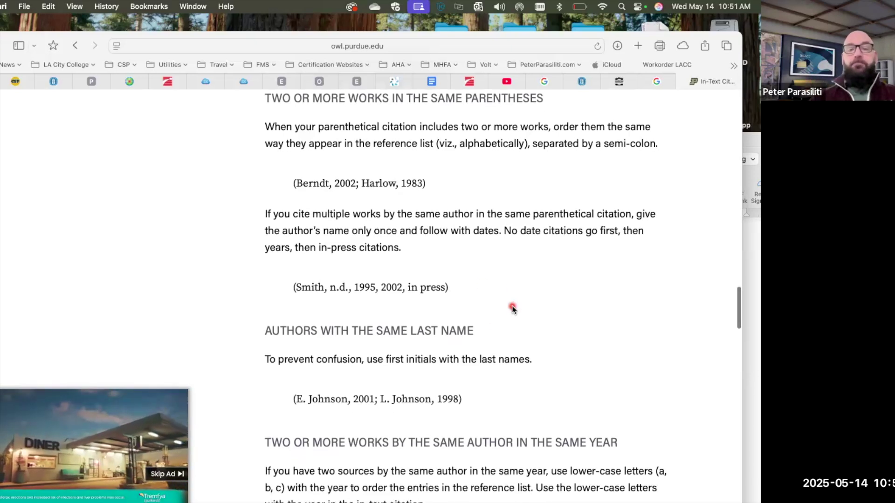
{"action": "mouse_move", "coordinate": [363, 477]}
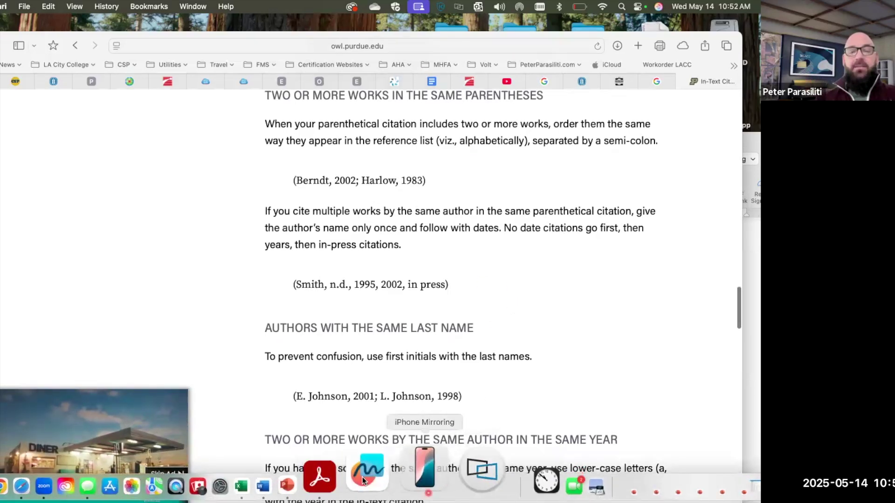
{"action": "left_click", "coordinate": [338, 471]}
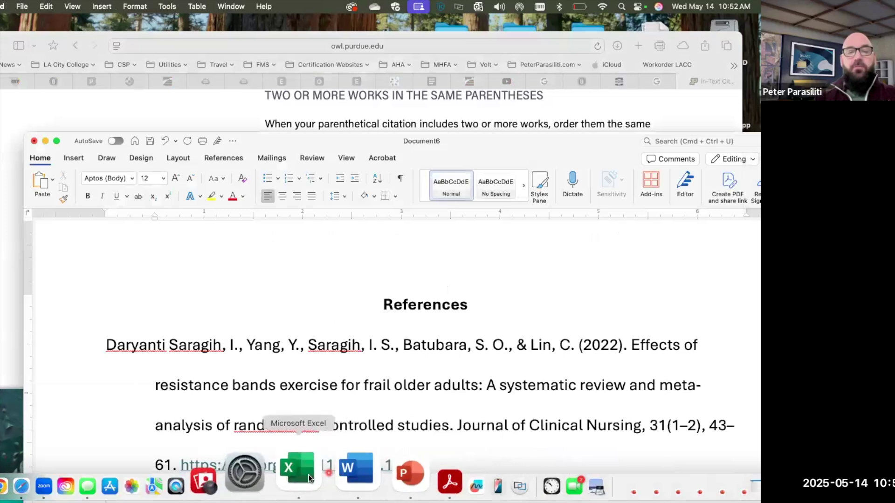
{"action": "left_click", "coordinate": [99, 485]}
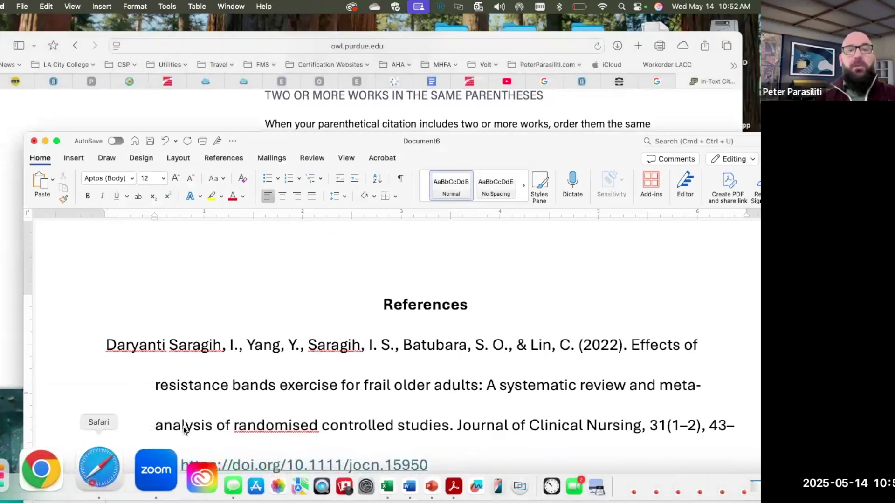
{"action": "scroll", "coordinate": [435, 320], "scroll_direction": "up", "scroll_amount": 6}
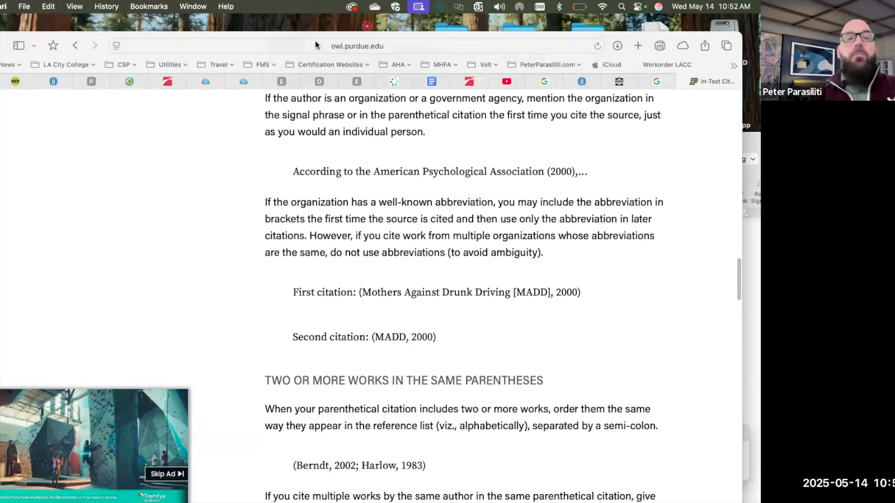
{"action": "left_click", "coordinate": [312, 42]}
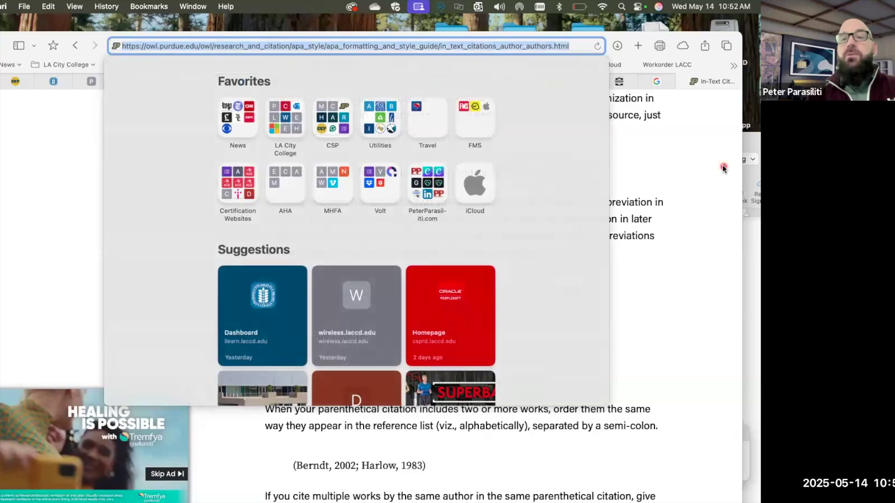
{"action": "left_click", "coordinate": [662, 92]}
{"action": "left_click", "coordinate": [659, 84]}
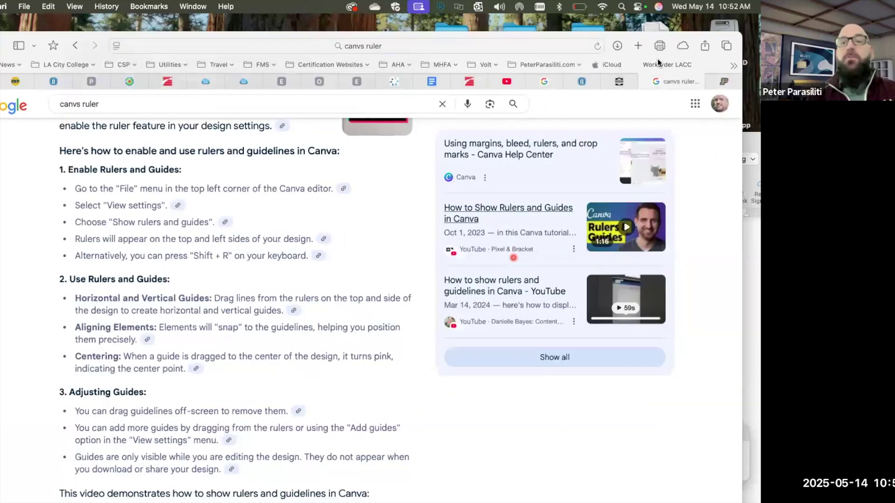
Step: Return to the dissertation draft in Google Docs and look over the Background Information paragraph again
{"action": "left_click", "coordinate": [429, 81]}
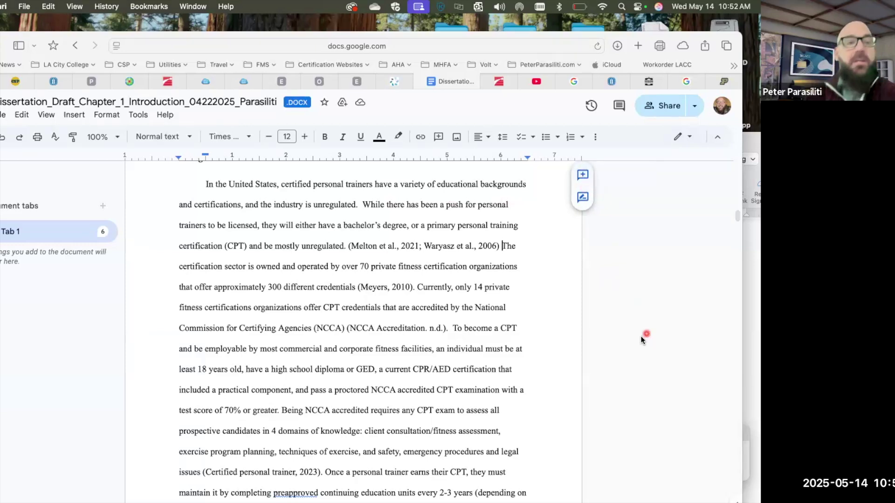
{"action": "scroll", "coordinate": [580, 346], "scroll_direction": "up", "scroll_amount": 1}
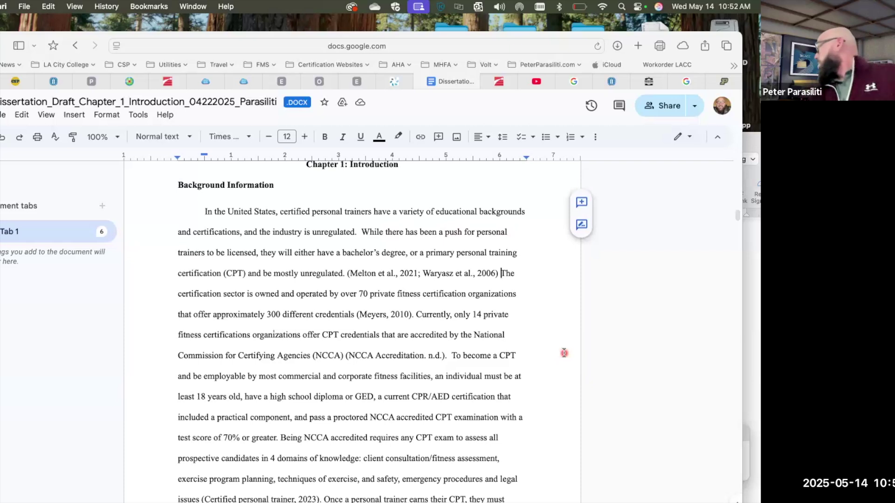
{"action": "scroll", "coordinate": [564, 353], "scroll_direction": "down", "scroll_amount": 2}
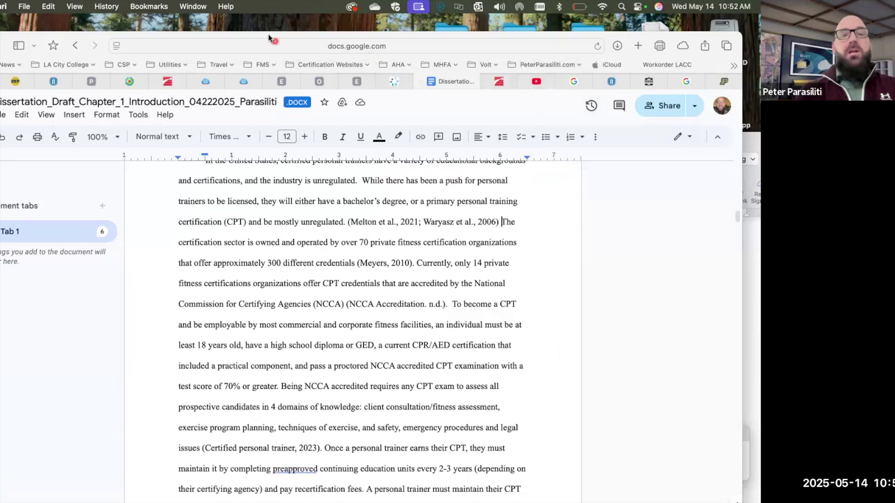
Step: Enlarge the document view to 125% and place the cursor between "unregulated." and the first in-text citation
{"action": "left_click_drag", "start_coordinate": [268, 34], "coordinate": [296, 130]}
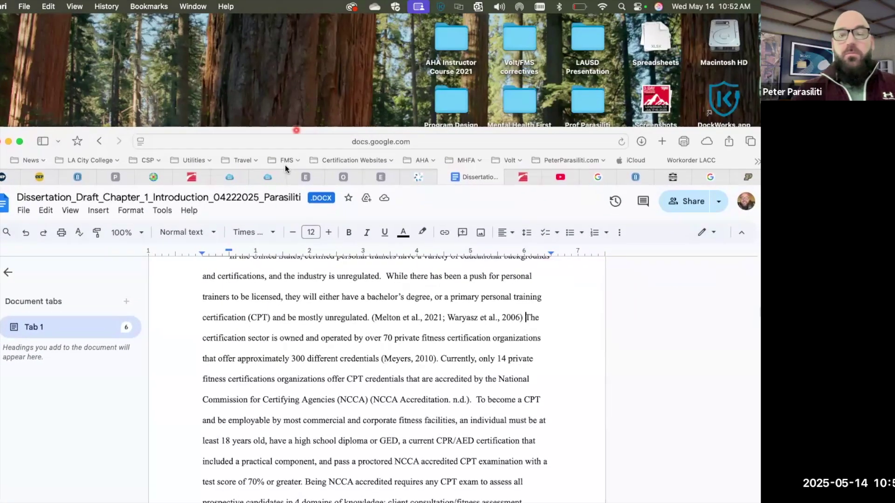
{"action": "left_click", "coordinate": [656, 360]}
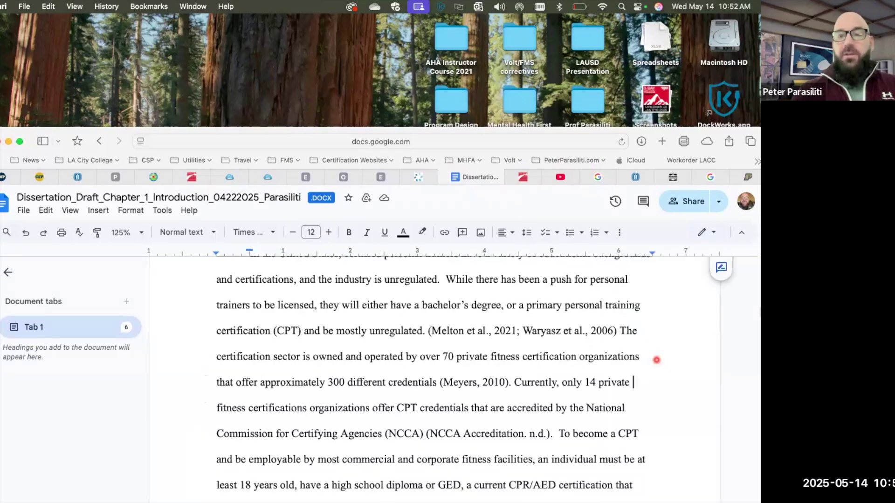
{"action": "key", "text": "super+alt+equal"}
{"action": "left_click_drag", "start_coordinate": [568, 130], "coordinate": [572, 60]}
{"action": "left_click", "coordinate": [550, 329]}
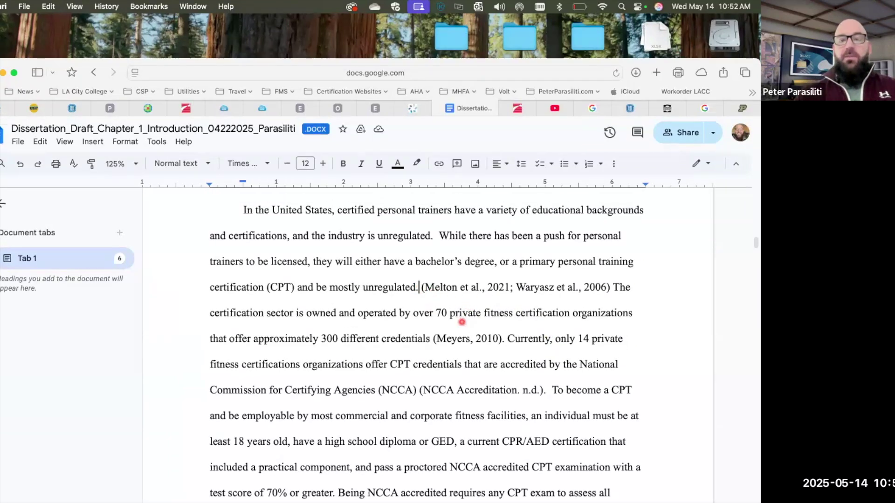
Step: Move the period after "unregulated" to the end of the first in-text citation, following its closing parenthesis
{"action": "key", "text": "BackSpace"}
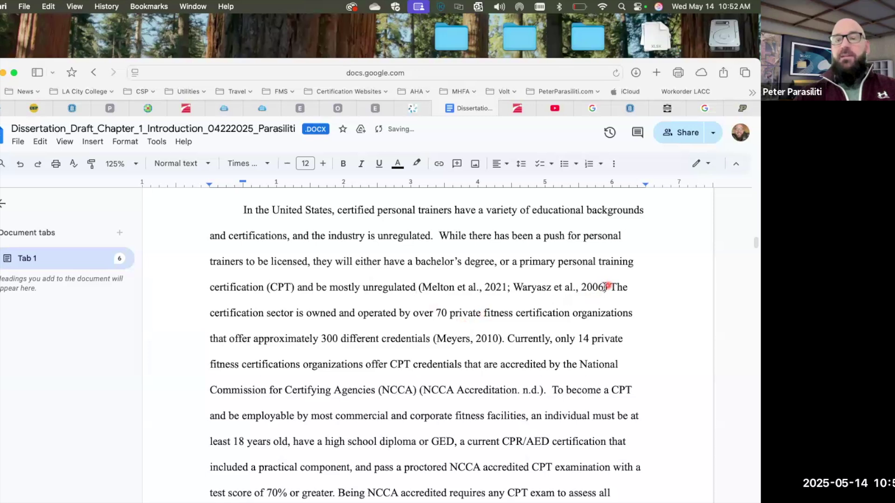
{"action": "type", "text": "."}
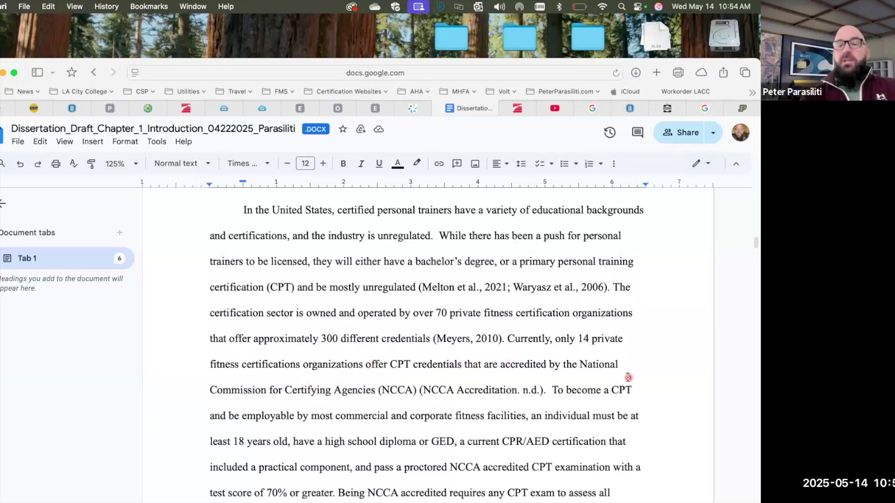
Step: Read the citations in the rest of the certification paragraph and dismiss the Kin 250 calendar reminder
{"action": "scroll", "coordinate": [628, 378], "scroll_direction": "down", "scroll_amount": 1}
{"action": "scroll", "coordinate": [369, 325], "scroll_direction": "down", "scroll_amount": 1}
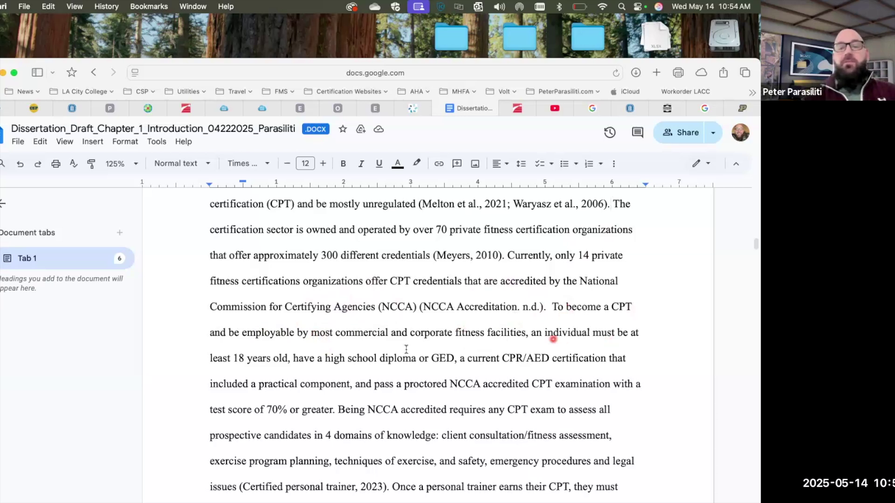
{"action": "scroll", "coordinate": [477, 364], "scroll_direction": "down", "scroll_amount": 2}
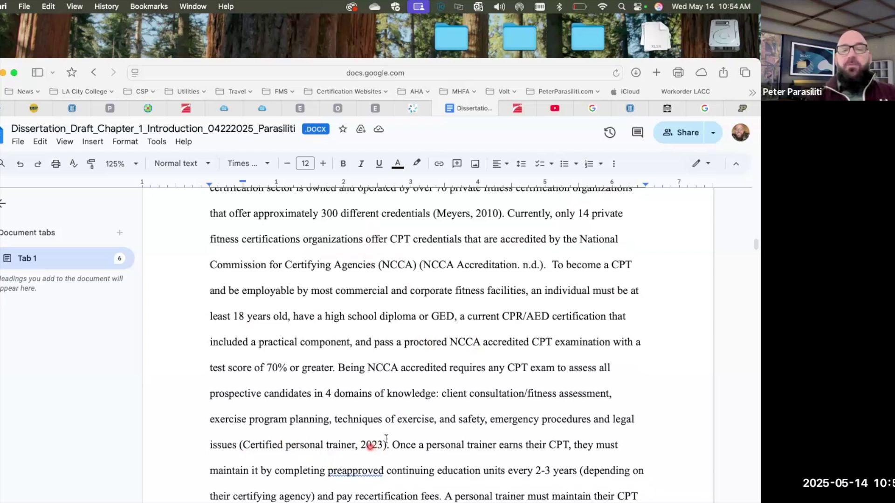
{"action": "scroll", "coordinate": [459, 416], "scroll_direction": "down", "scroll_amount": 3}
{"action": "scroll", "coordinate": [460, 415], "scroll_direction": "down", "scroll_amount": 2}
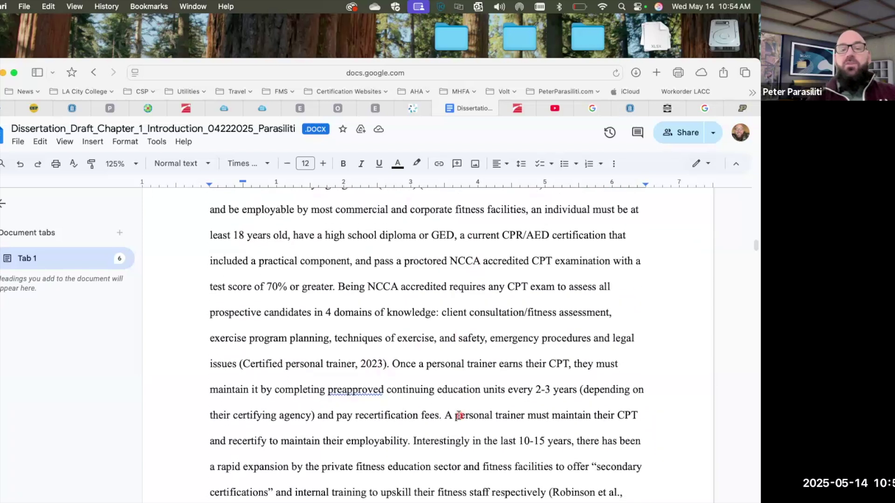
{"action": "scroll", "coordinate": [443, 384], "scroll_direction": "down", "scroll_amount": 2}
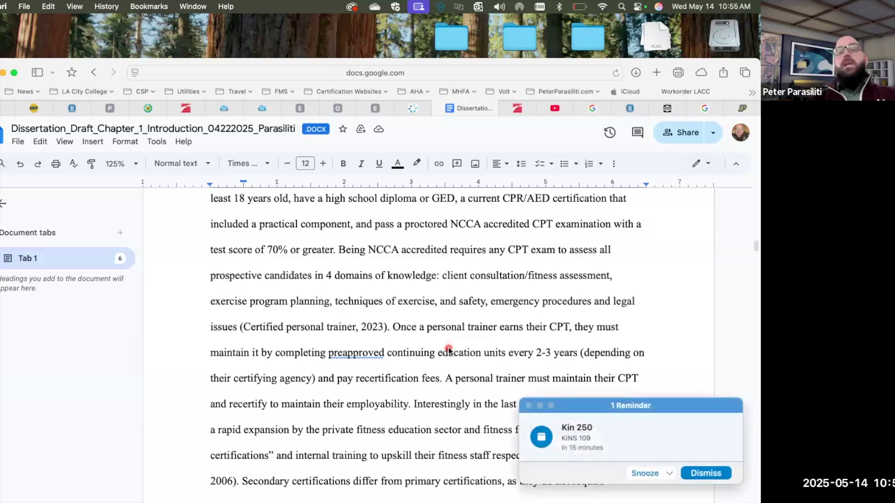
{"action": "left_click", "coordinate": [707, 473]}
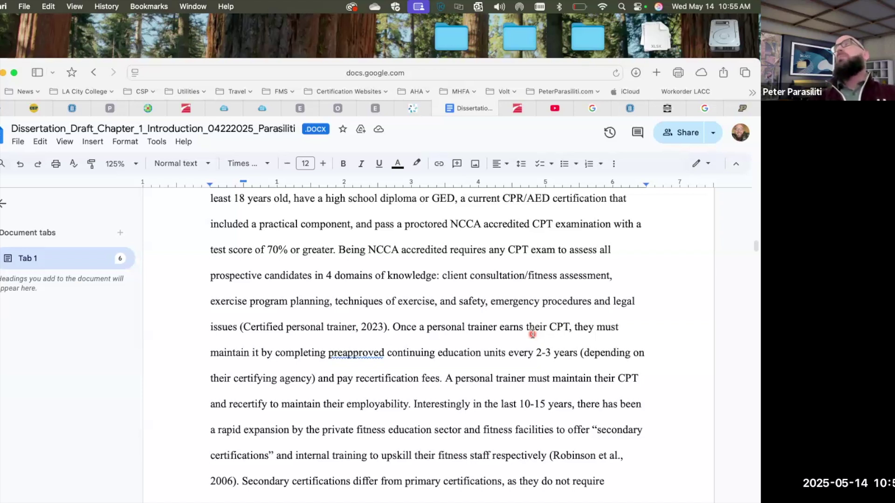
Step: Go to the References section of the draft and examine the format of its first entries
{"action": "scroll", "coordinate": [533, 334], "scroll_direction": "down", "scroll_amount": 5}
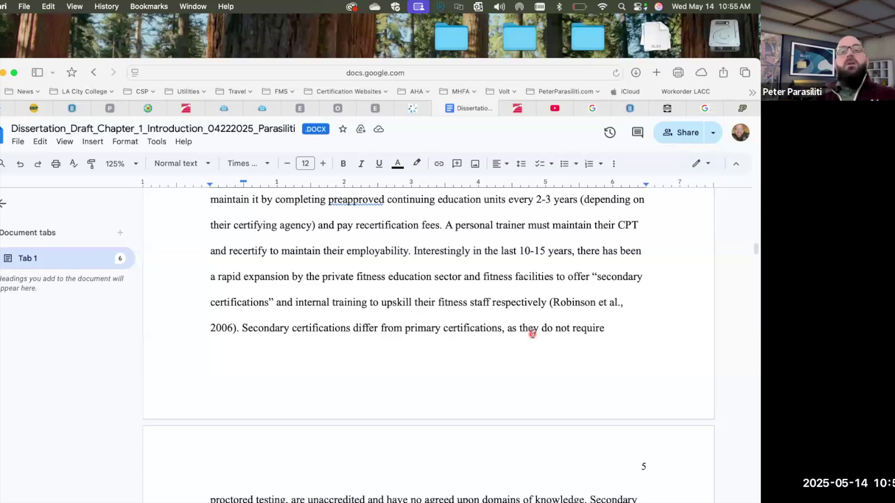
{"action": "scroll", "coordinate": [532, 334], "scroll_direction": "down", "scroll_amount": 20}
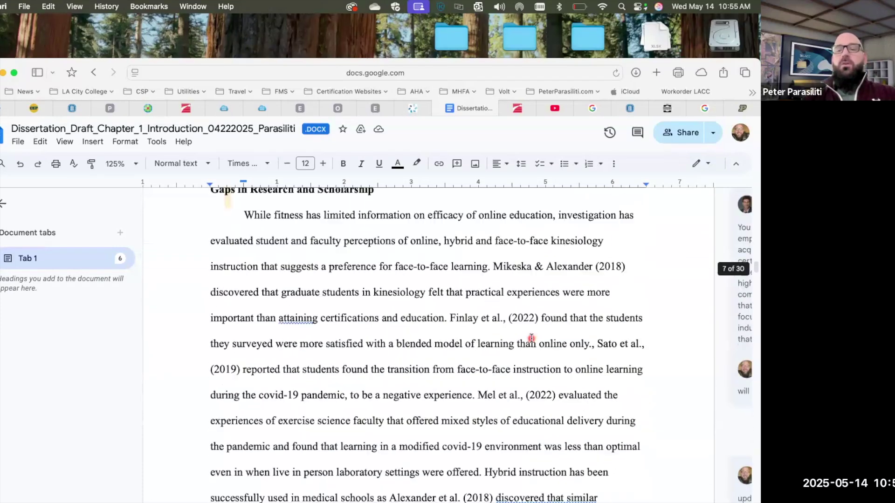
{"action": "scroll", "coordinate": [532, 338], "scroll_direction": "down", "scroll_amount": 20}
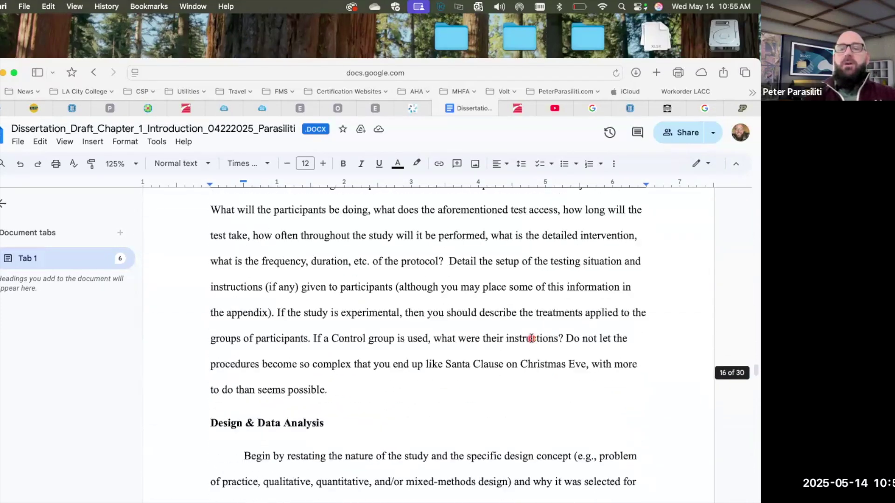
{"action": "scroll", "coordinate": [532, 338], "scroll_direction": "down", "scroll_amount": 20}
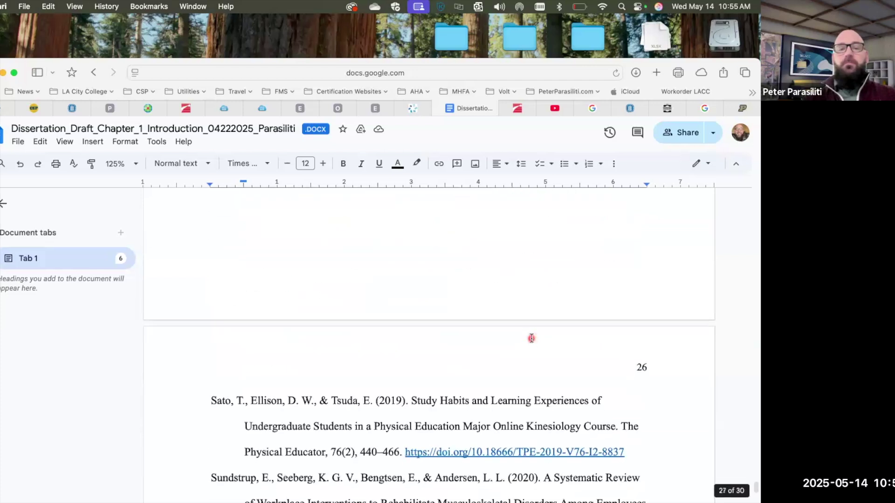
{"action": "scroll", "coordinate": [531, 338], "scroll_direction": "up", "scroll_amount": 20}
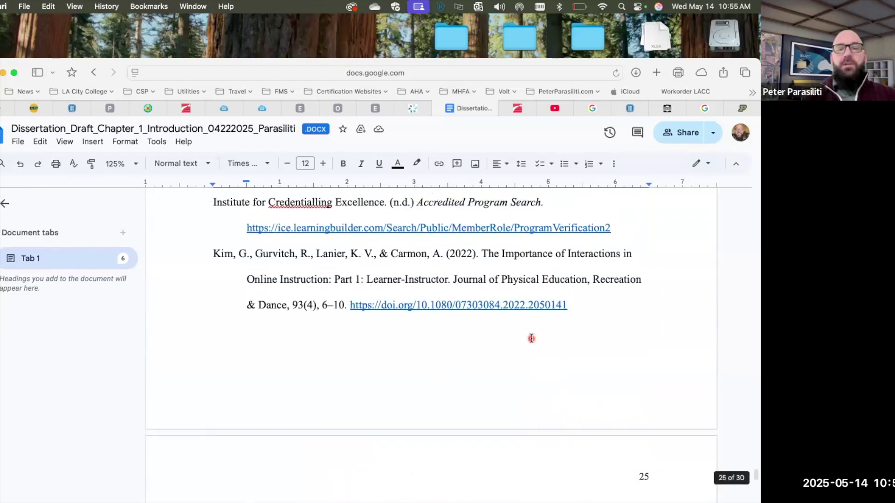
{"action": "scroll", "coordinate": [531, 339], "scroll_direction": "up", "scroll_amount": 15}
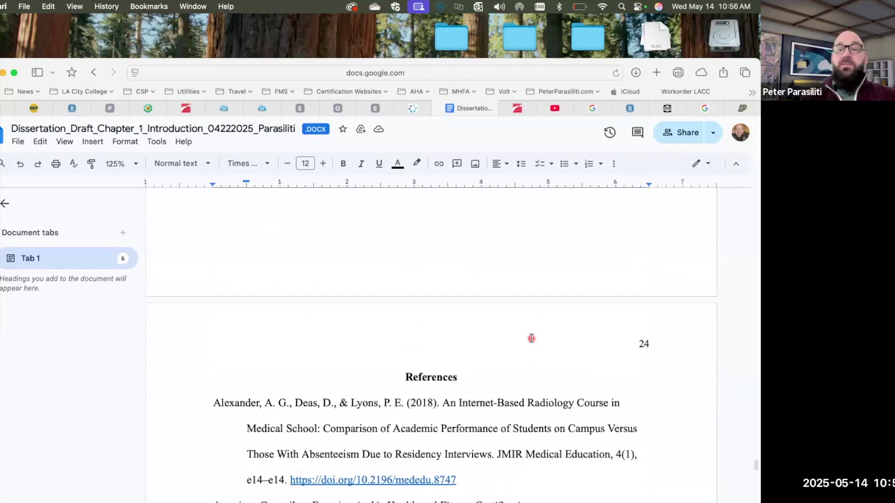
{"action": "scroll", "coordinate": [536, 329], "scroll_direction": "down", "scroll_amount": 4}
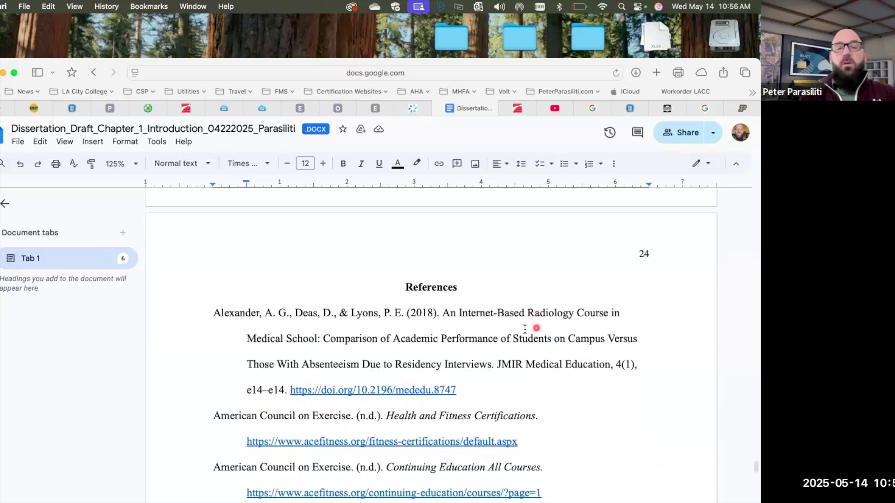
{"action": "scroll", "coordinate": [551, 357], "scroll_direction": "down", "scroll_amount": 9}
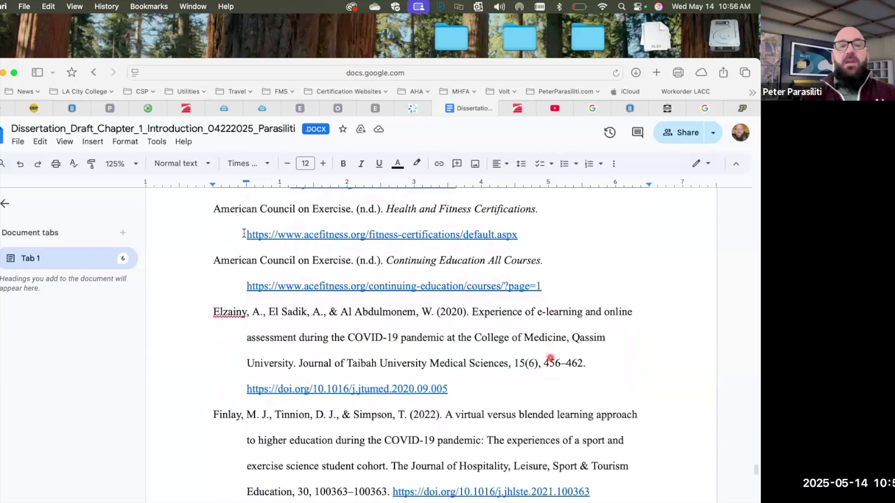
{"action": "scroll", "coordinate": [298, 272], "scroll_direction": "down", "scroll_amount": 10}
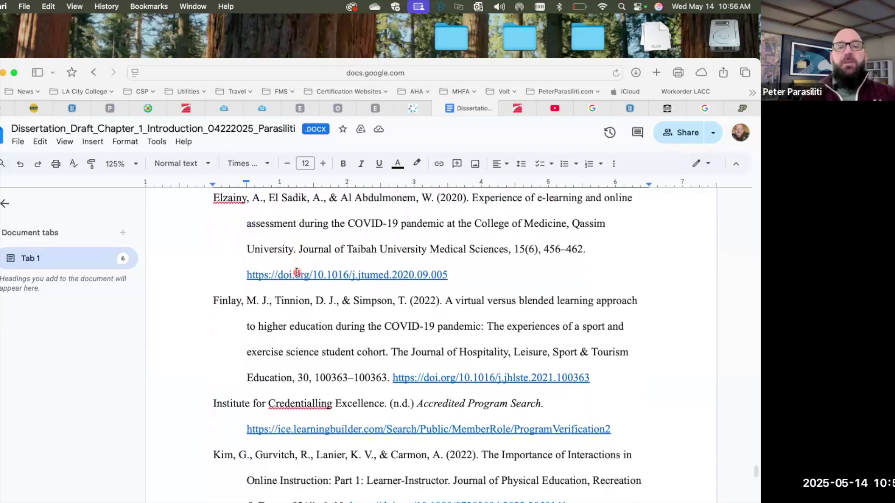
{"action": "scroll", "coordinate": [297, 272], "scroll_direction": "up", "scroll_amount": 11}
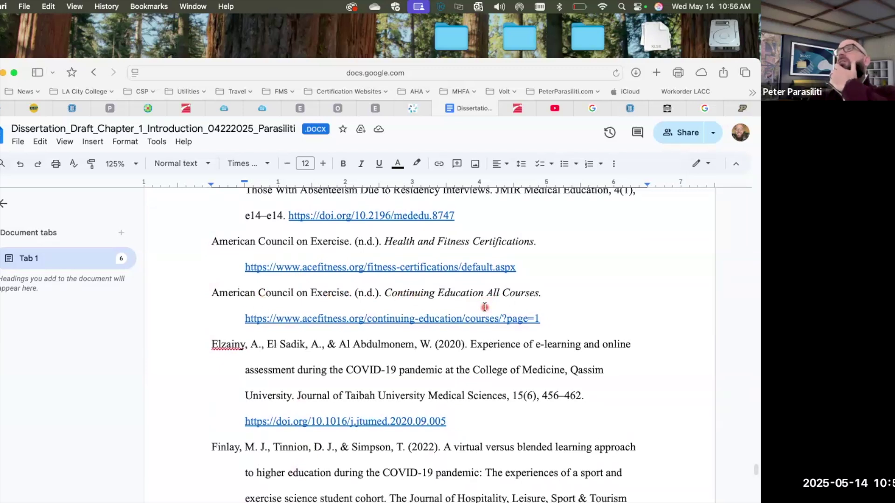
Step: Correct the misspelled "Credentialling" to "Credentialing" in the institute's Accredited Program Search reference
{"action": "scroll", "coordinate": [545, 312], "scroll_direction": "down", "scroll_amount": 5}
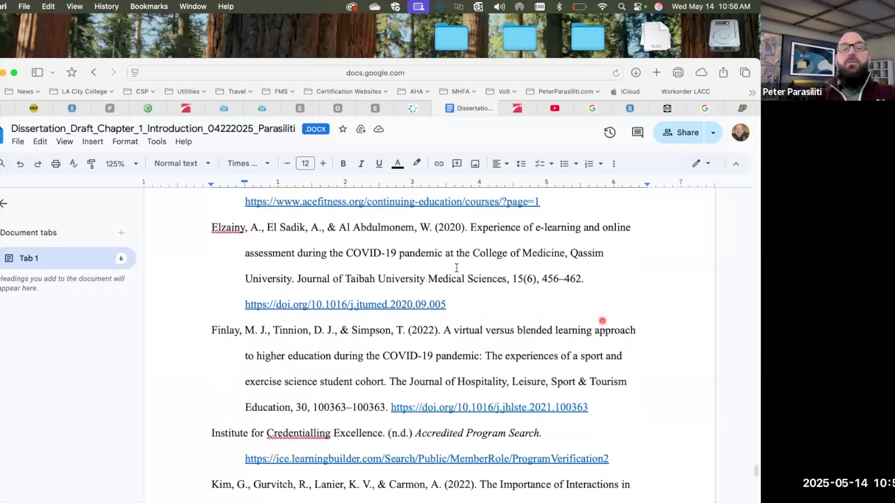
{"action": "scroll", "coordinate": [438, 248], "scroll_direction": "down", "scroll_amount": 5}
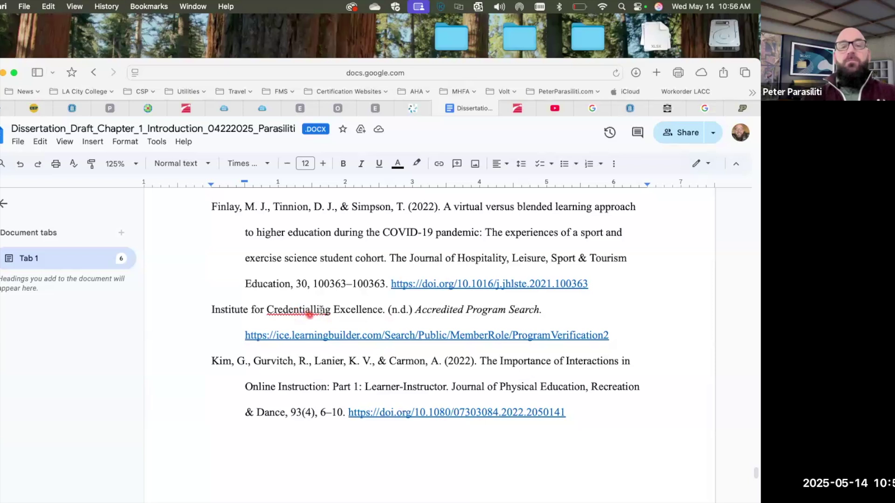
{"action": "right_click", "coordinate": [311, 311]}
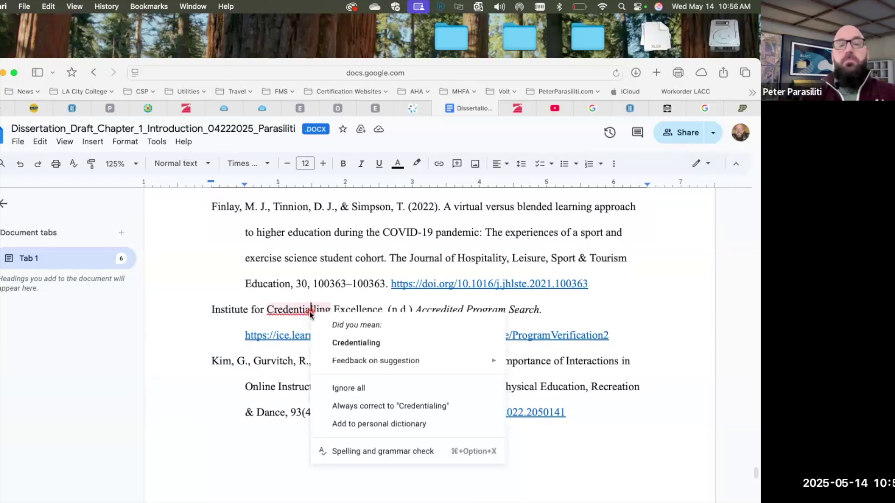
{"action": "left_click", "coordinate": [344, 343]}
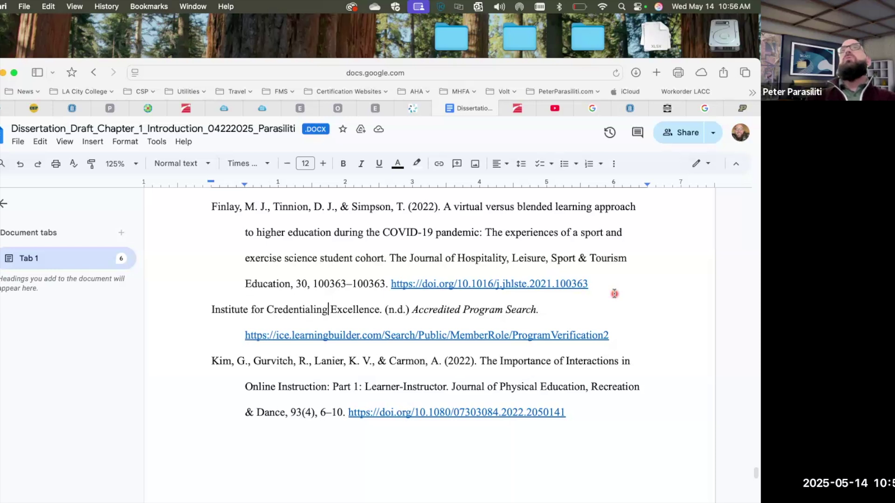
Step: Look over the remaining reference entries through page 26 and return to the start of the References list
{"action": "scroll", "coordinate": [618, 314], "scroll_direction": "down", "scroll_amount": 5}
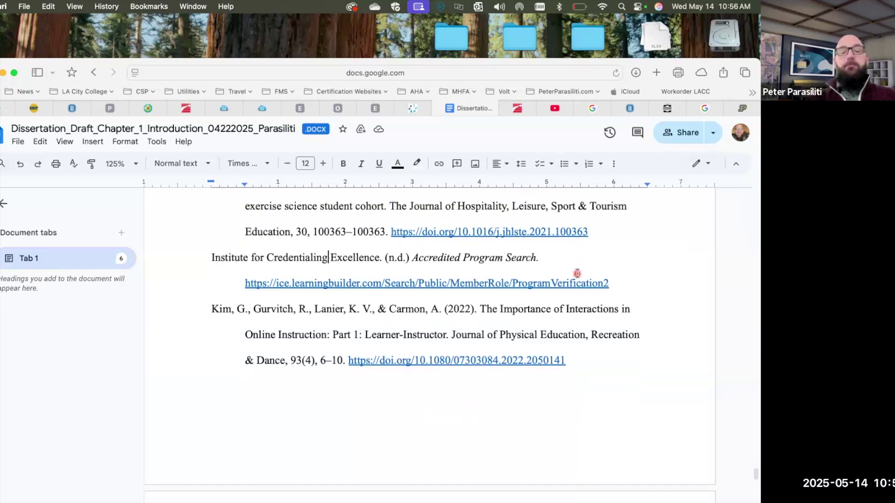
{"action": "scroll", "coordinate": [577, 273], "scroll_direction": "down", "scroll_amount": 20}
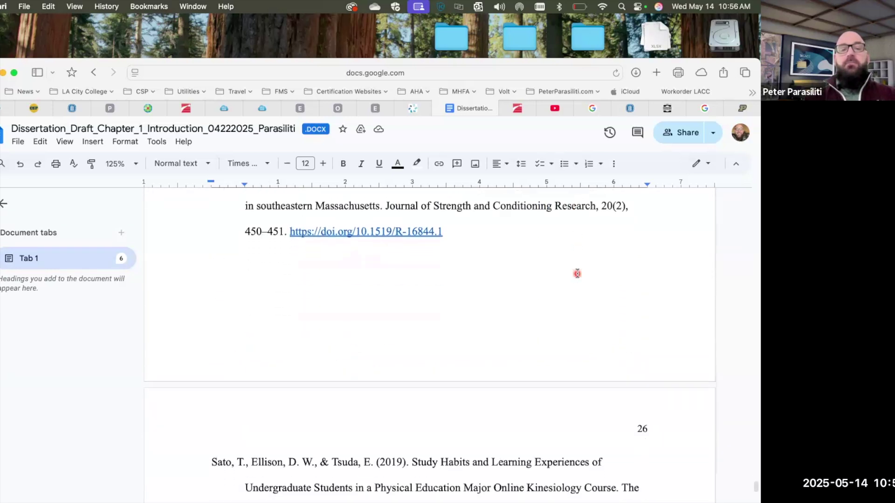
{"action": "scroll", "coordinate": [577, 274], "scroll_direction": "down", "scroll_amount": 5}
{"action": "scroll", "coordinate": [577, 274], "scroll_direction": "up", "scroll_amount": 10}
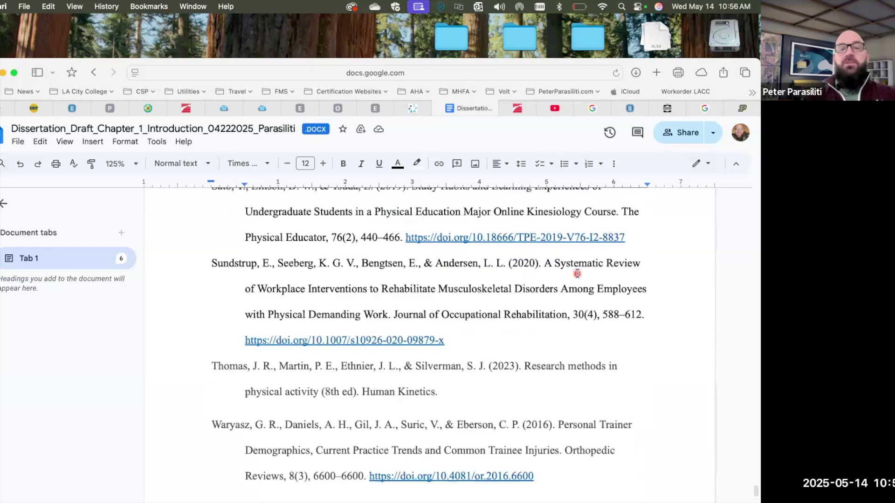
{"action": "scroll", "coordinate": [577, 273], "scroll_direction": "up", "scroll_amount": 20}
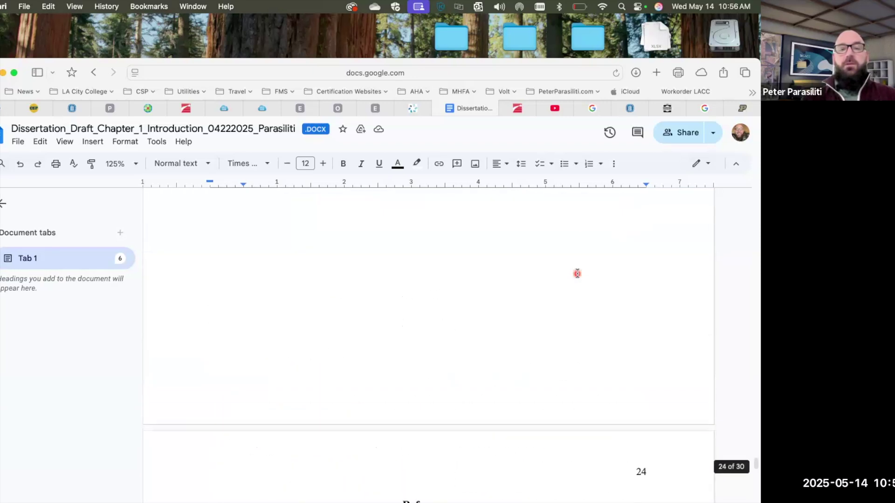
{"action": "scroll", "coordinate": [577, 273], "scroll_direction": "down", "scroll_amount": 3}
{"action": "scroll", "coordinate": [577, 273], "scroll_direction": "down", "scroll_amount": 3}
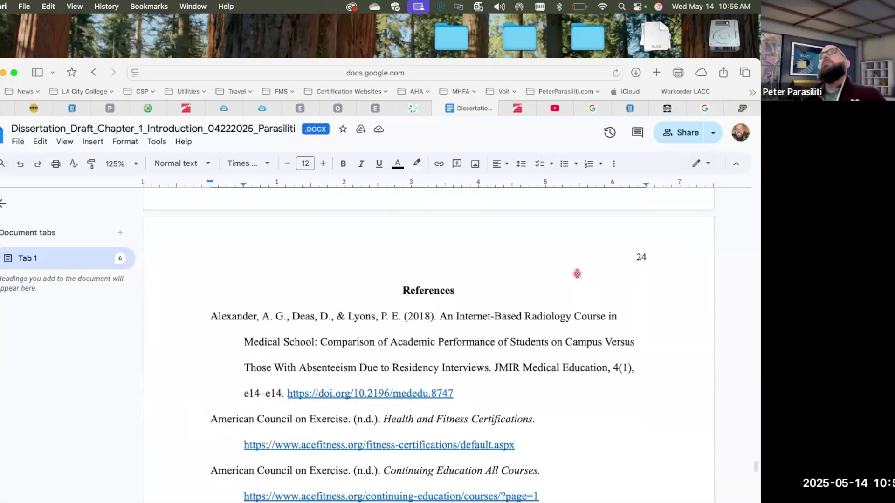